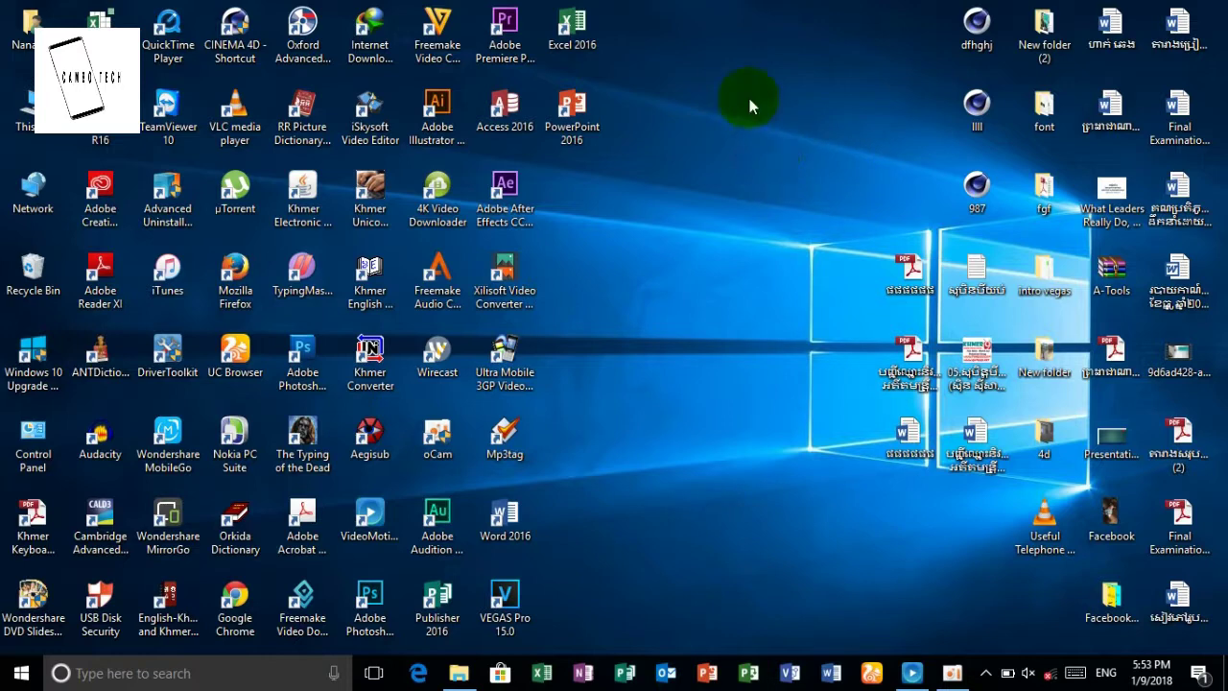
{"action": "right_click", "coordinate": [748, 97]}
{"action": "left_click", "coordinate": [795, 156]}
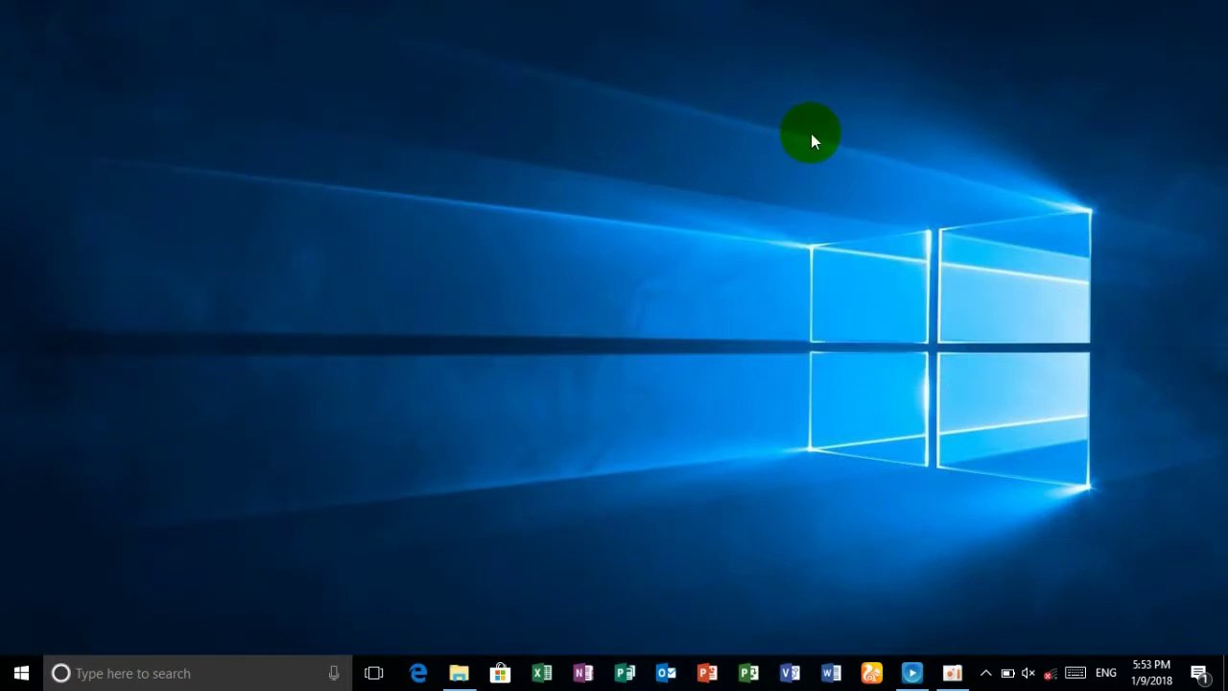
{"action": "right_click", "coordinate": [812, 133]}
{"action": "left_click", "coordinate": [826, 158]}
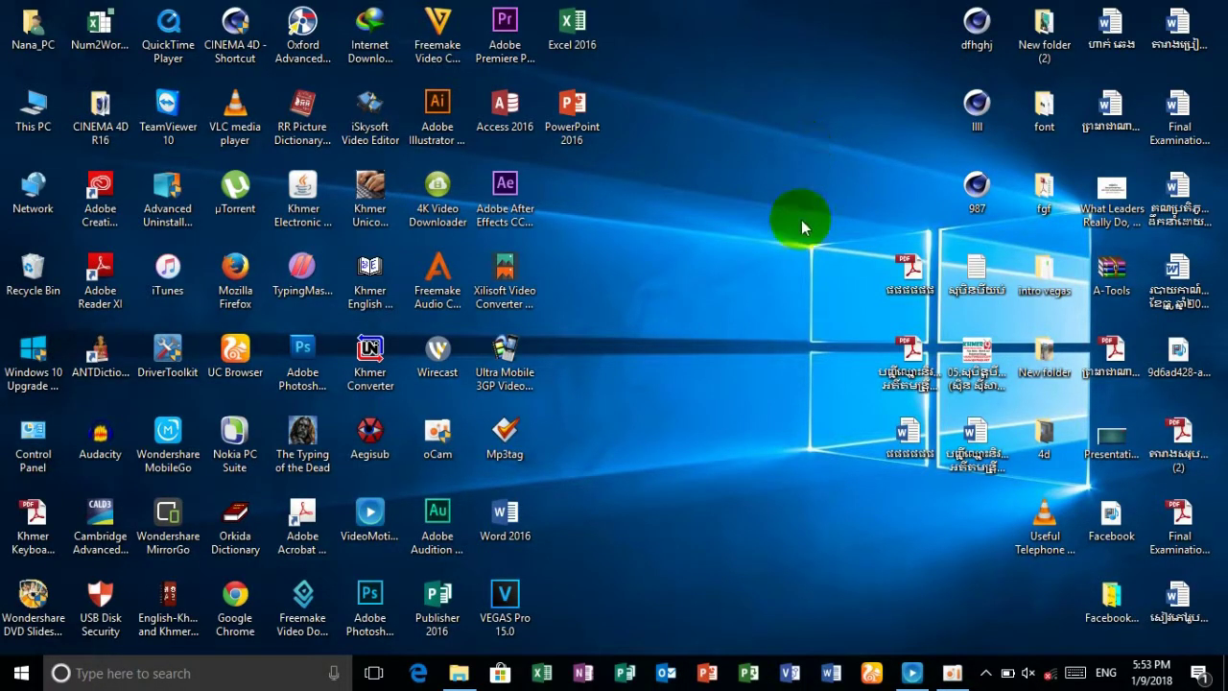
- Switch to Video Motion Pro and start adding an intro, choosing the Geometric Logo (9 secs) template
{"action": "left_click", "coordinate": [913, 672]}
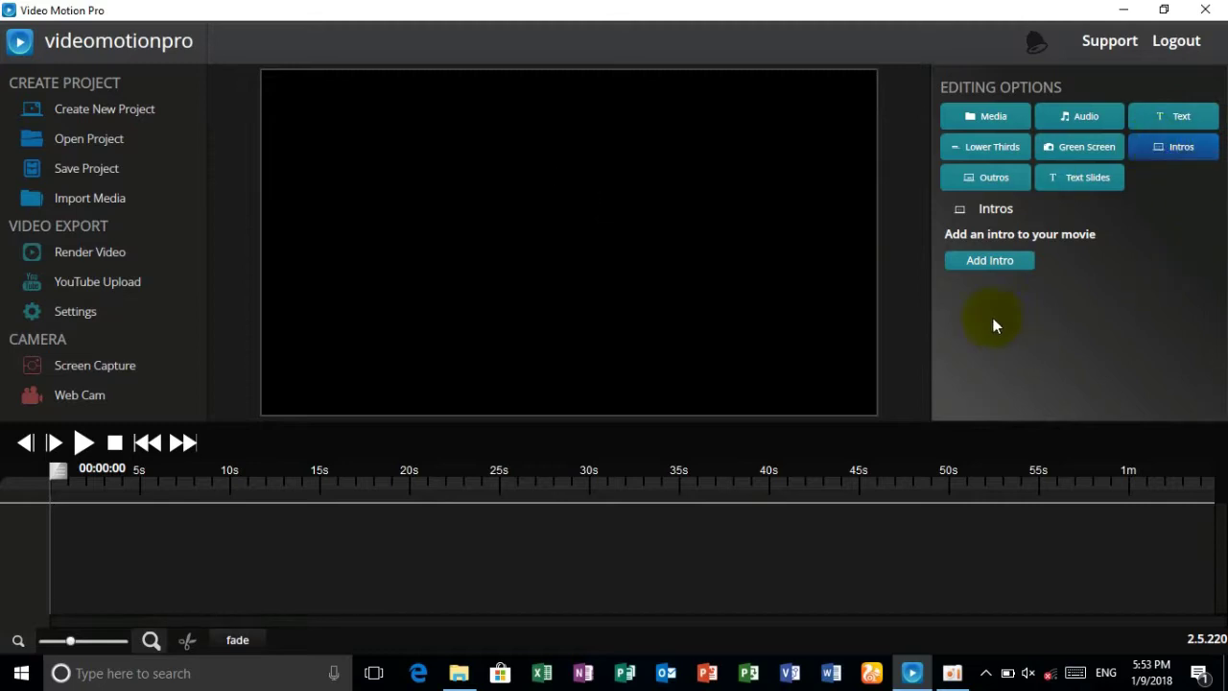
{"action": "left_click", "coordinate": [983, 261]}
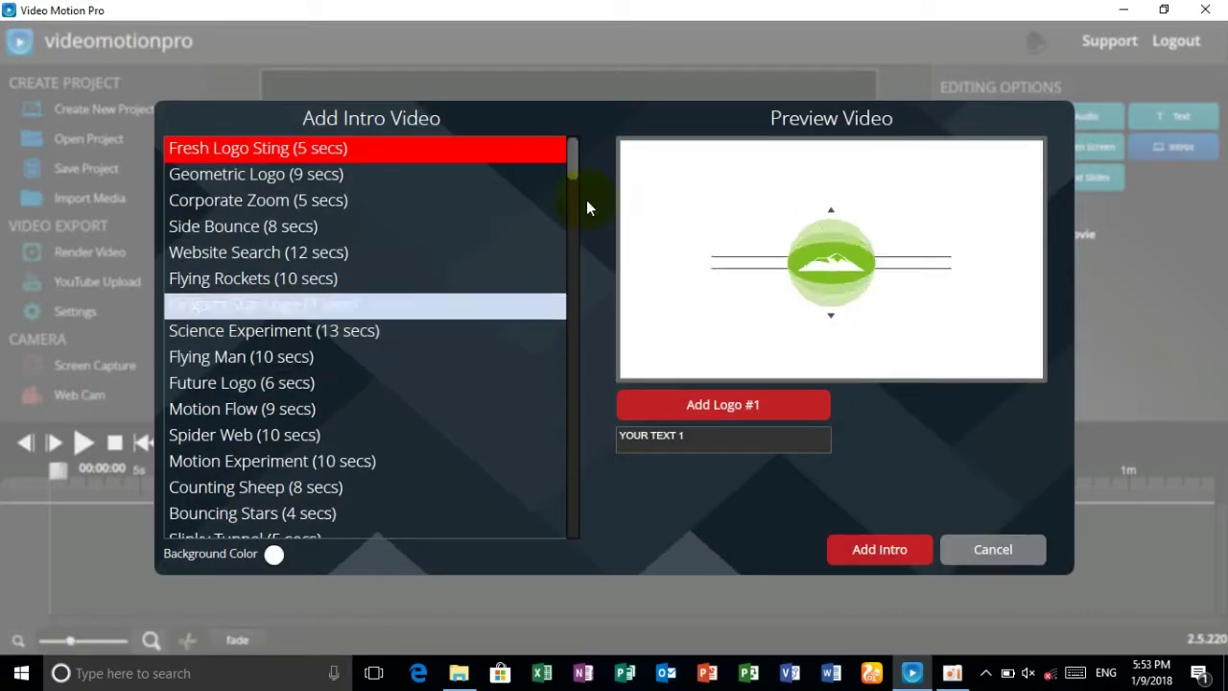
{"action": "scroll", "coordinate": [561, 211], "scroll_direction": "down", "scroll_amount": 3}
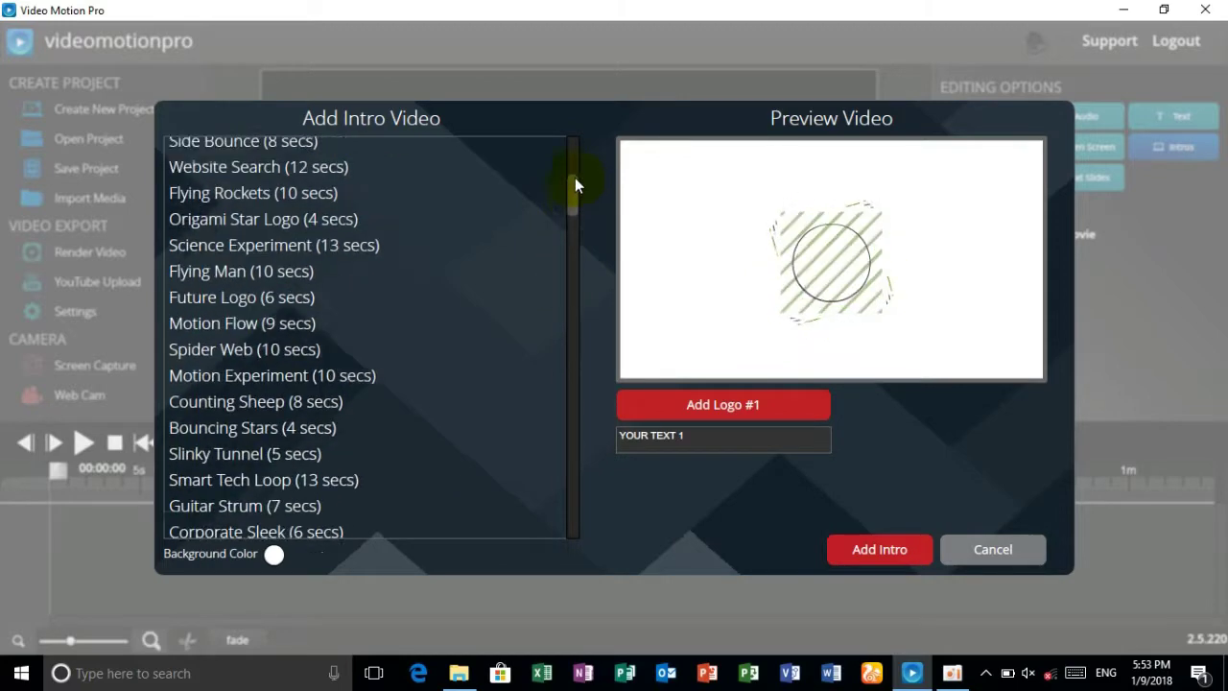
{"action": "scroll", "coordinate": [574, 189], "scroll_direction": "up", "scroll_amount": 3}
{"action": "left_click", "coordinate": [282, 179]}
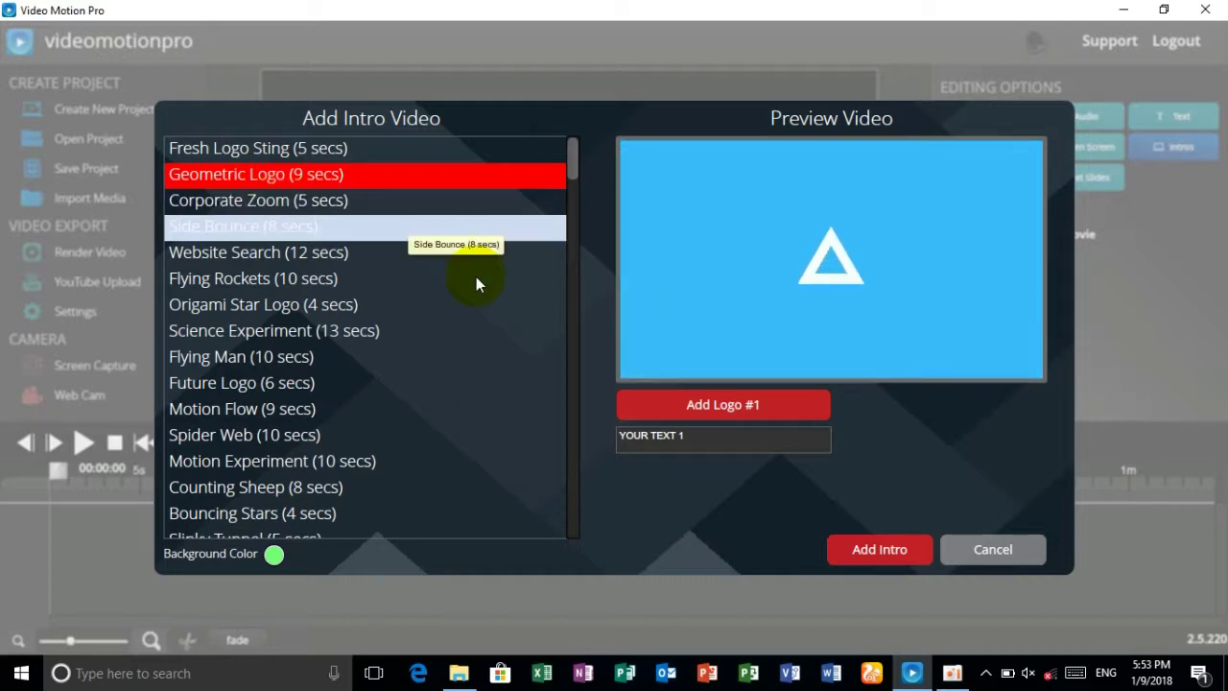
- Load the image "clears" from the Desktop's Facebook+Youtube folder as Logo #1 of the intro
{"action": "left_click", "coordinate": [730, 405]}
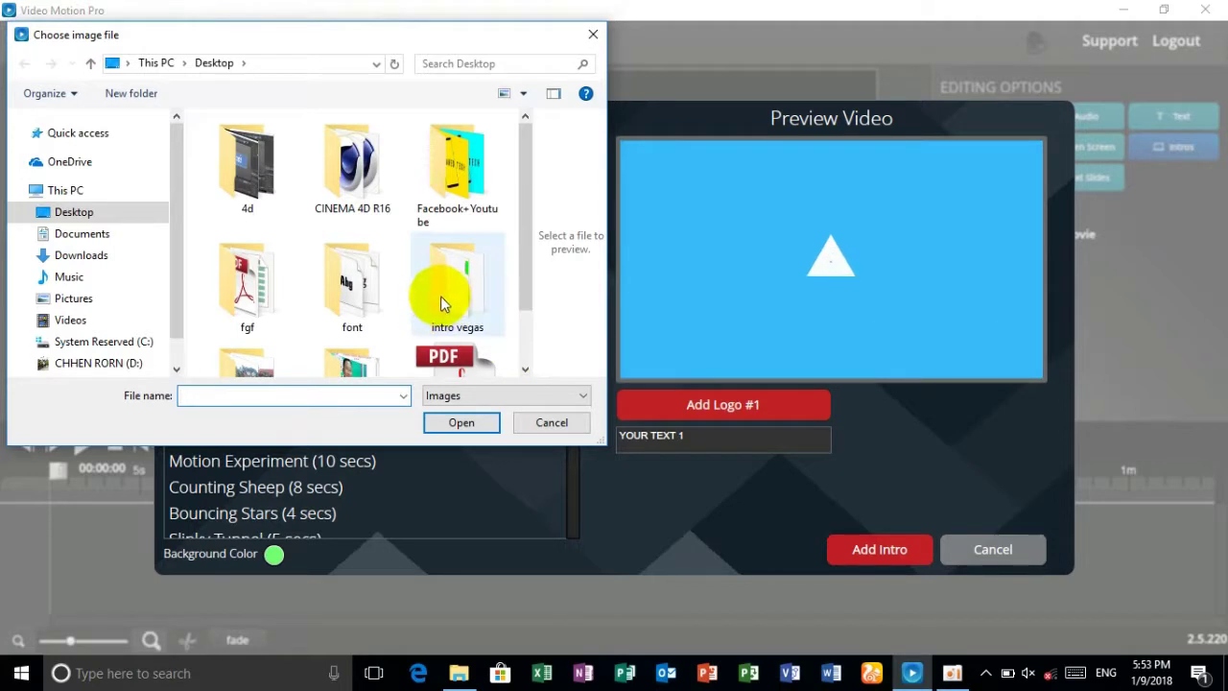
{"action": "left_click", "coordinate": [449, 290]}
{"action": "scroll", "coordinate": [453, 293], "scroll_direction": "down", "scroll_amount": 1}
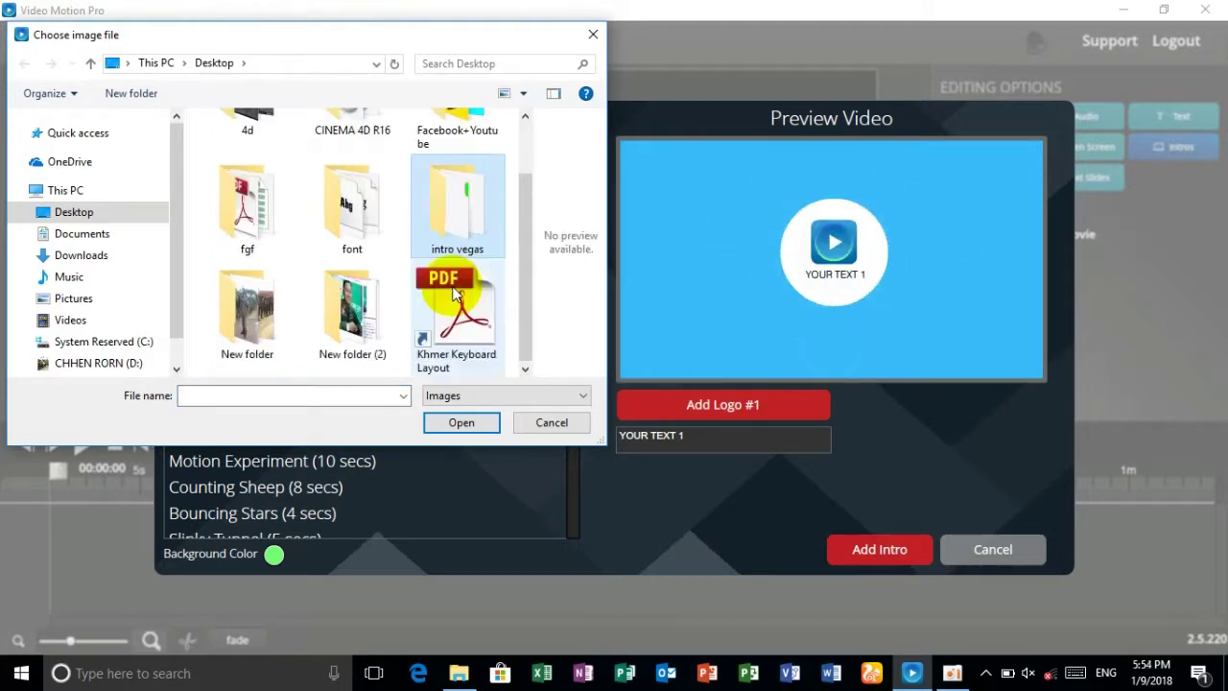
{"action": "scroll", "coordinate": [459, 293], "scroll_direction": "up", "scroll_amount": 1}
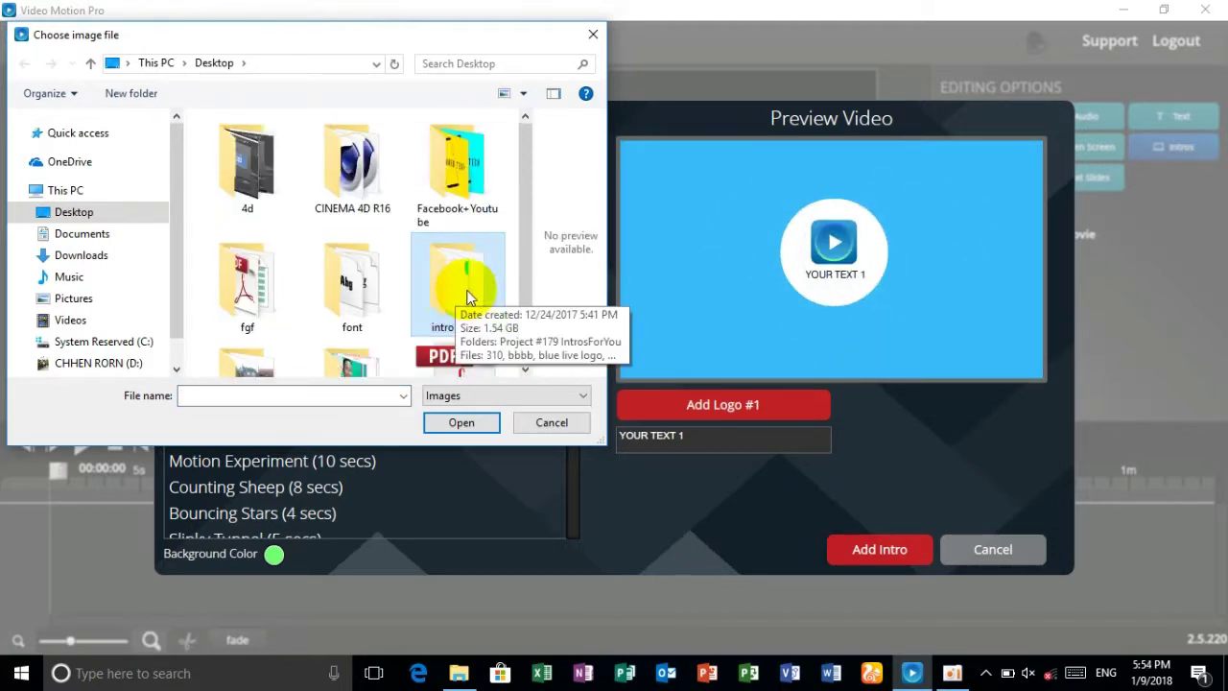
{"action": "double_click", "coordinate": [475, 292]}
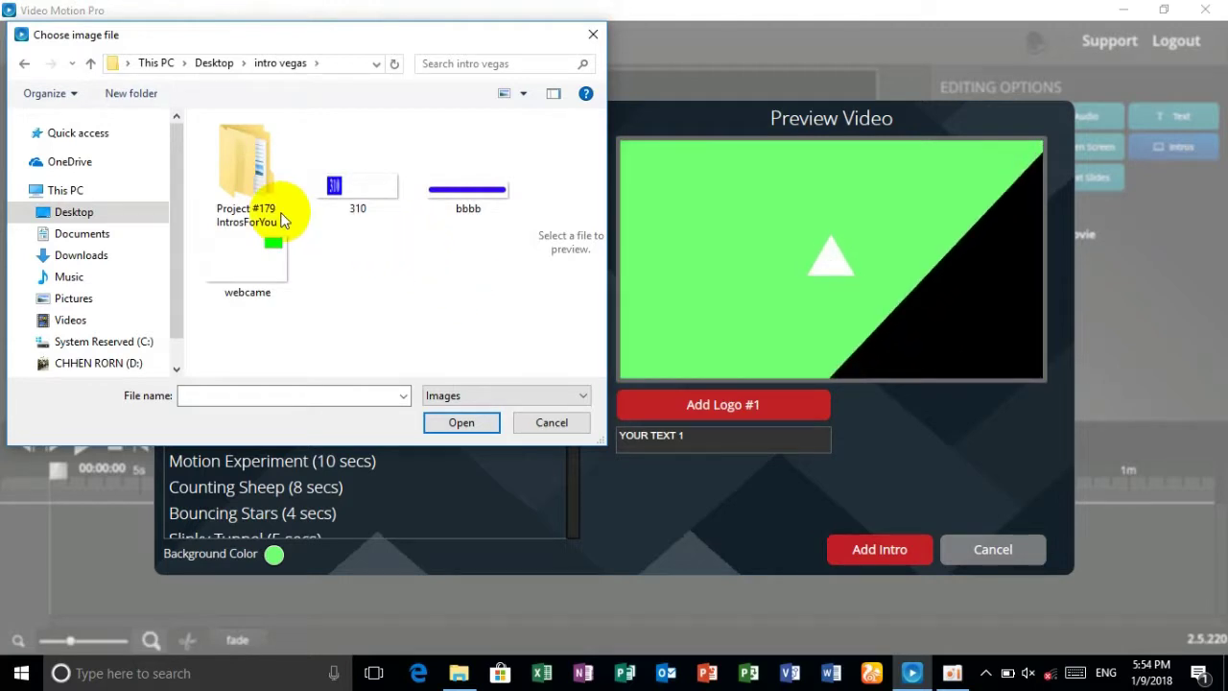
{"action": "left_click", "coordinate": [23, 63]}
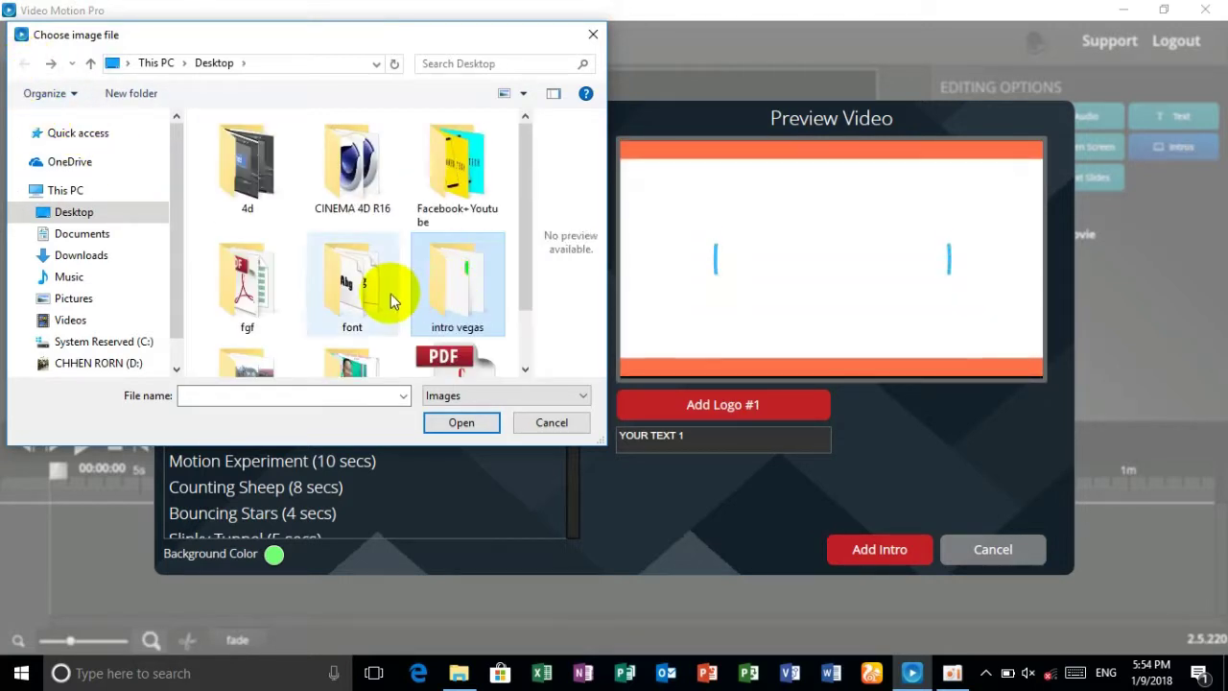
{"action": "double_click", "coordinate": [460, 180]}
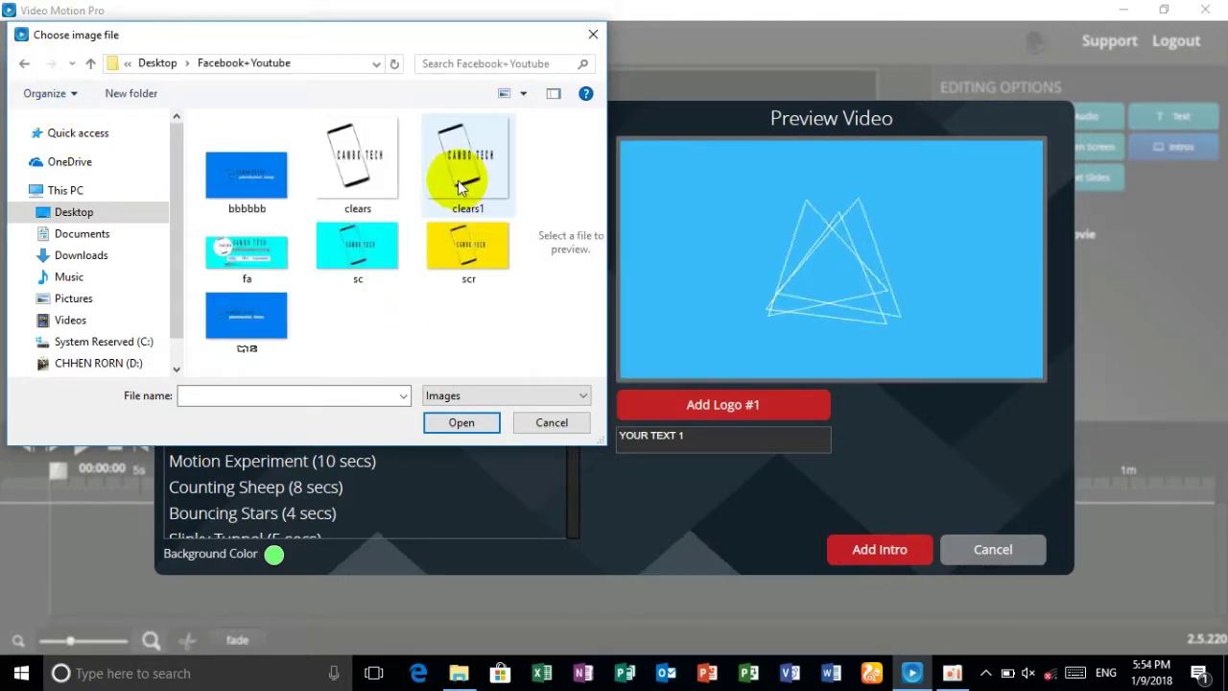
{"action": "left_click", "coordinate": [381, 163]}
{"action": "left_click", "coordinate": [460, 424]}
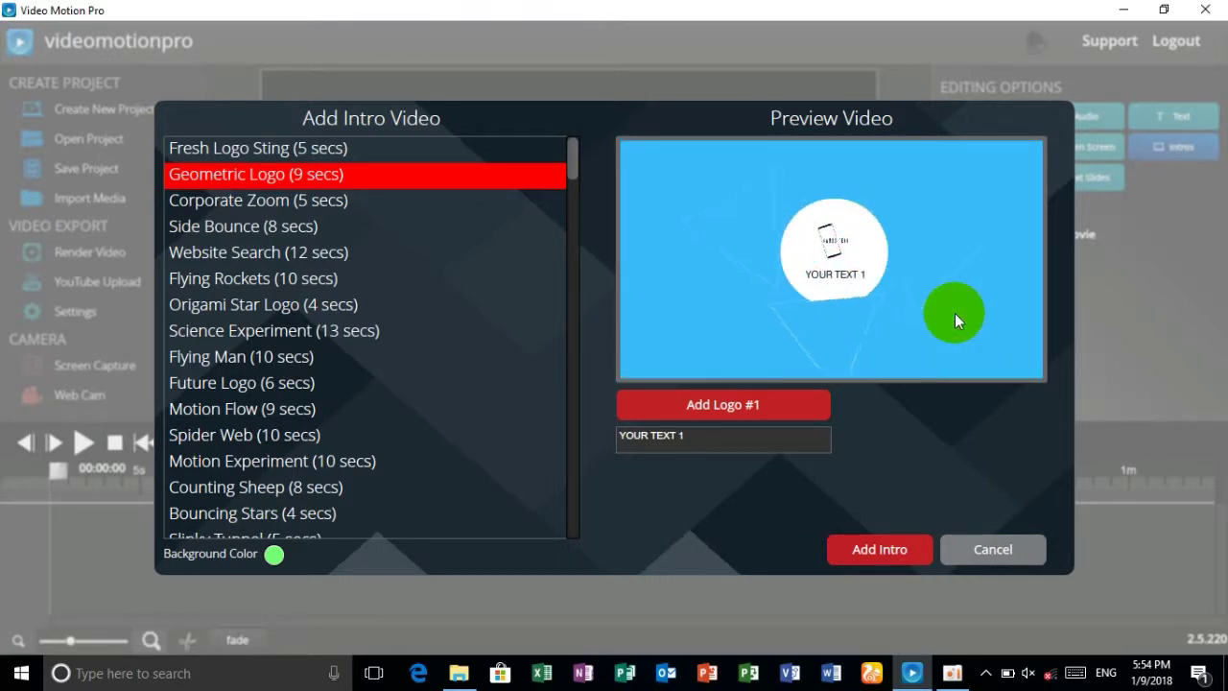
- Replace the intro's placeholder text with "Cambo Tech" and add the intro to the timeline
{"action": "left_click", "coordinate": [706, 436]}
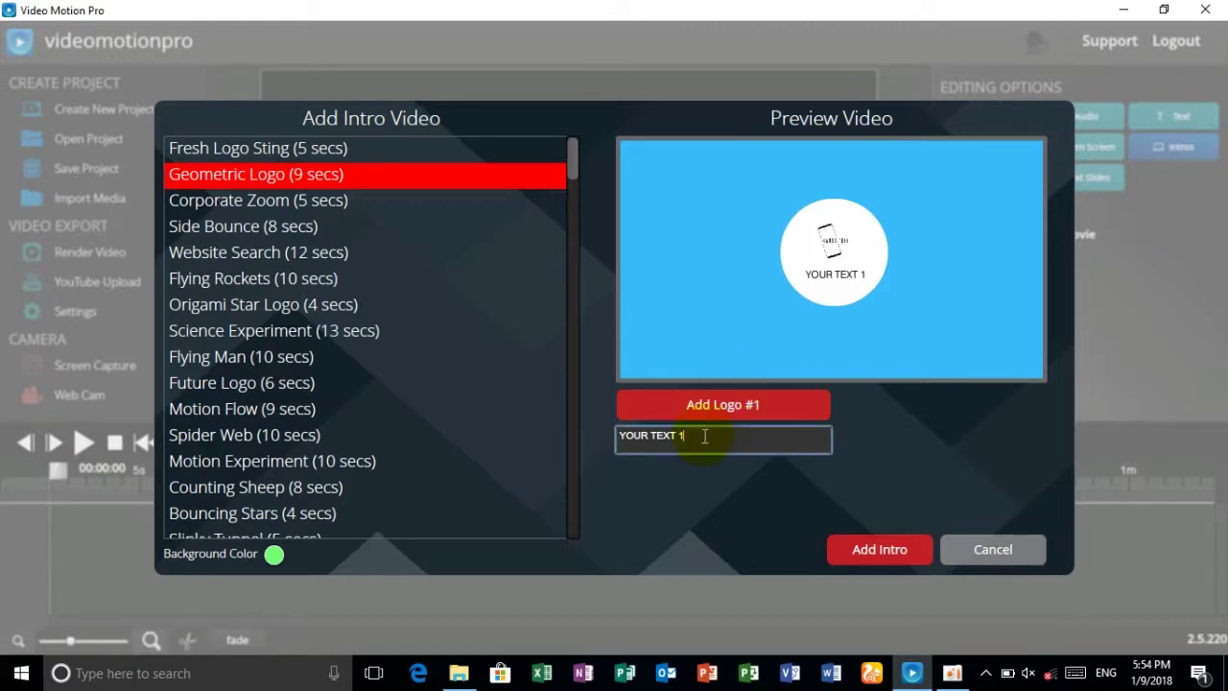
{"action": "left_click_drag", "start_coordinate": [705, 435], "coordinate": [585, 429]}
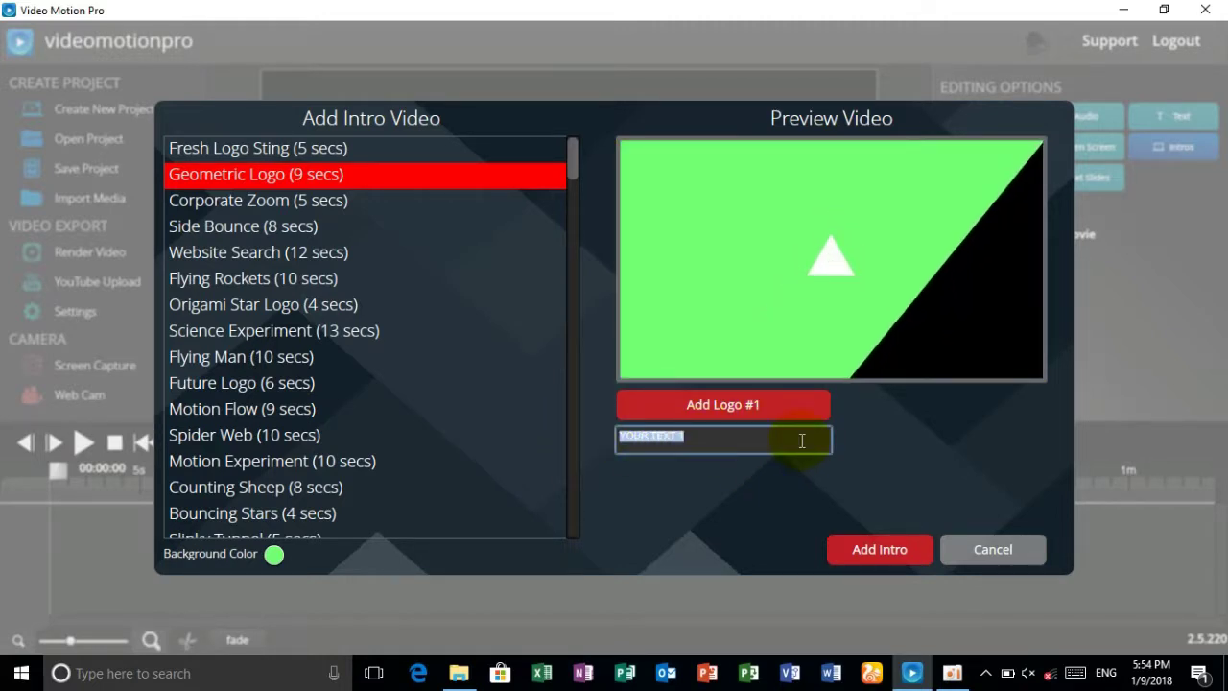
{"action": "type", "text": "c"}
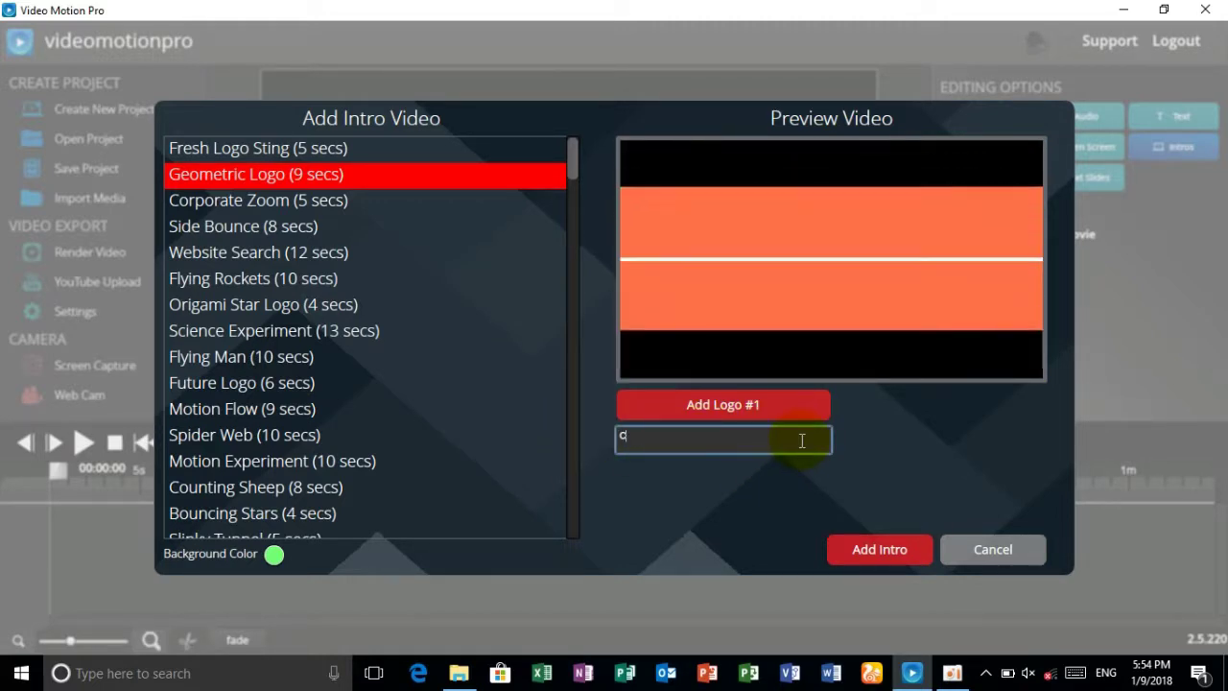
{"action": "type", "text": "ambo "}
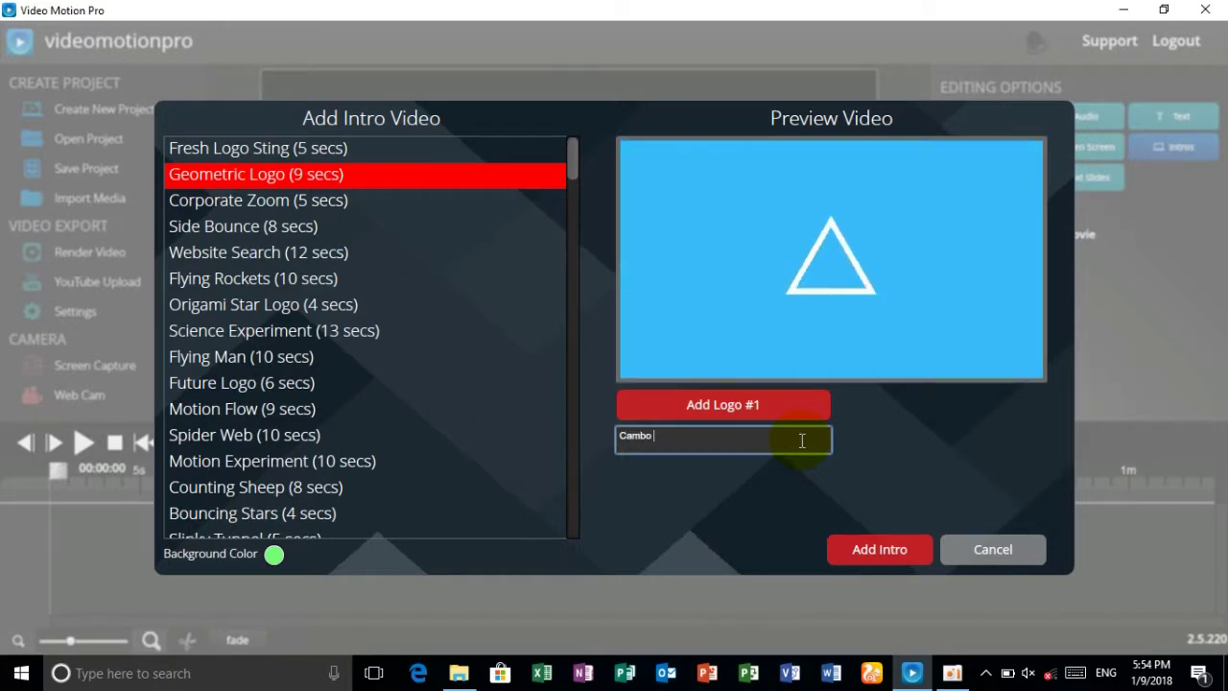
{"action": "type", "text": "Tech"}
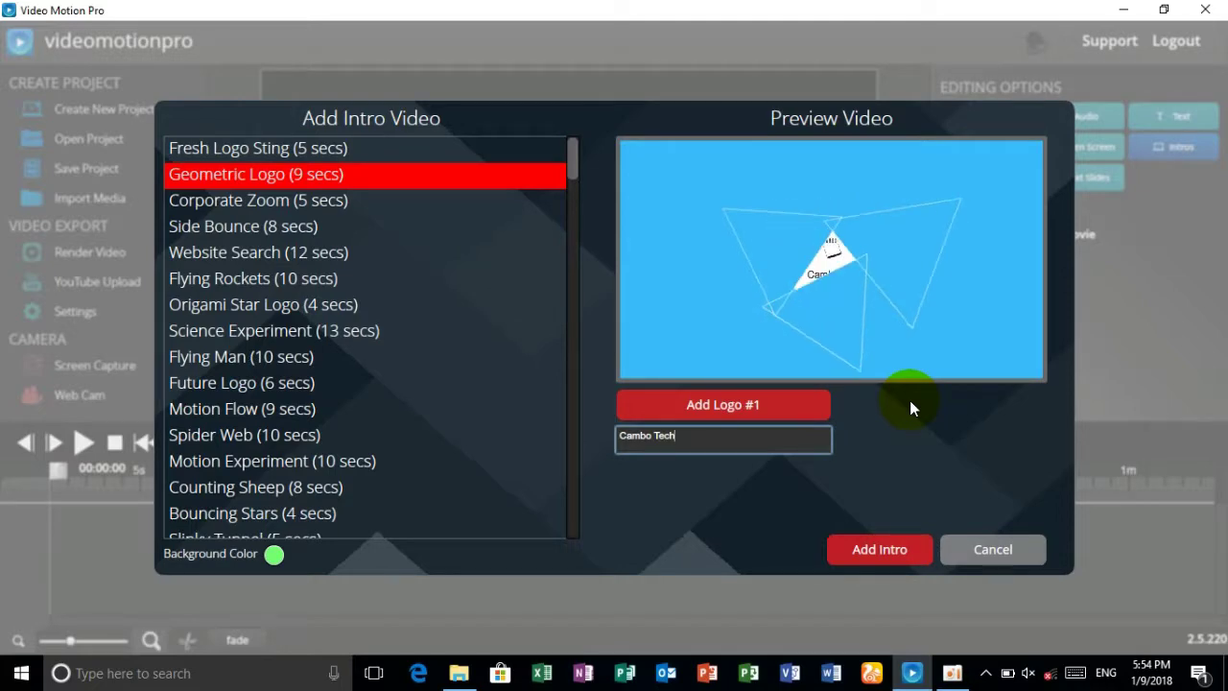
{"action": "left_click", "coordinate": [889, 549]}
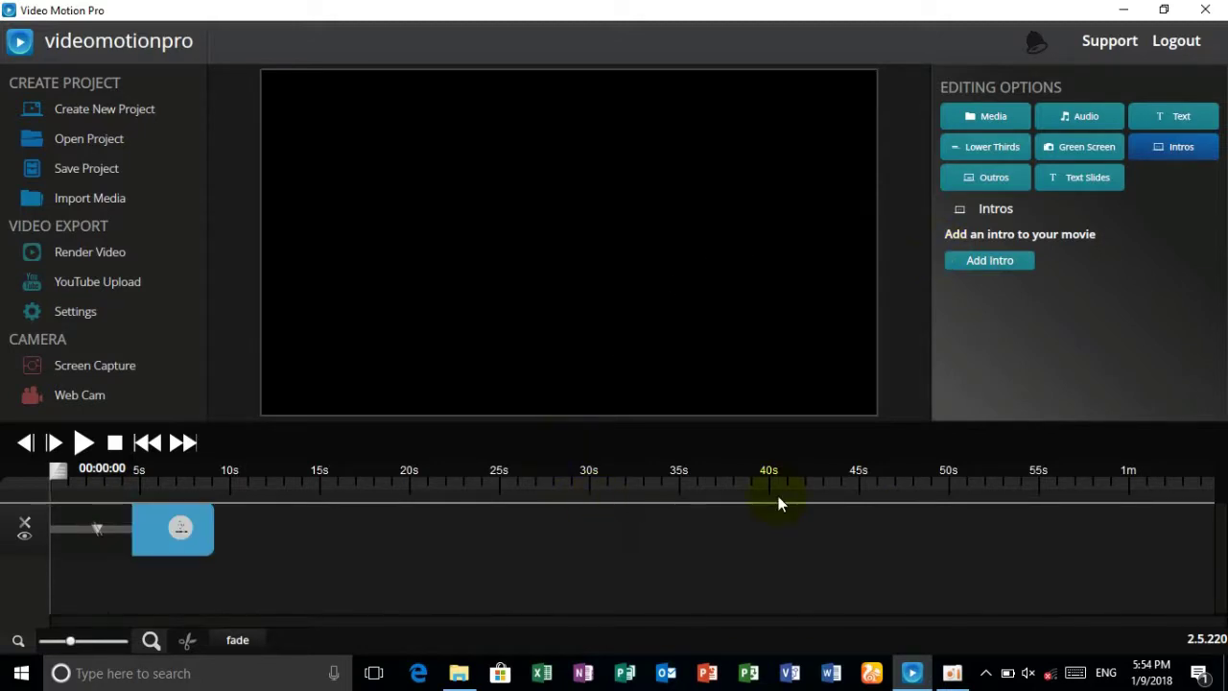
- Play the intro on the timeline to preview it, pause it, and move the playhead slightly back
{"action": "left_click", "coordinate": [83, 446]}
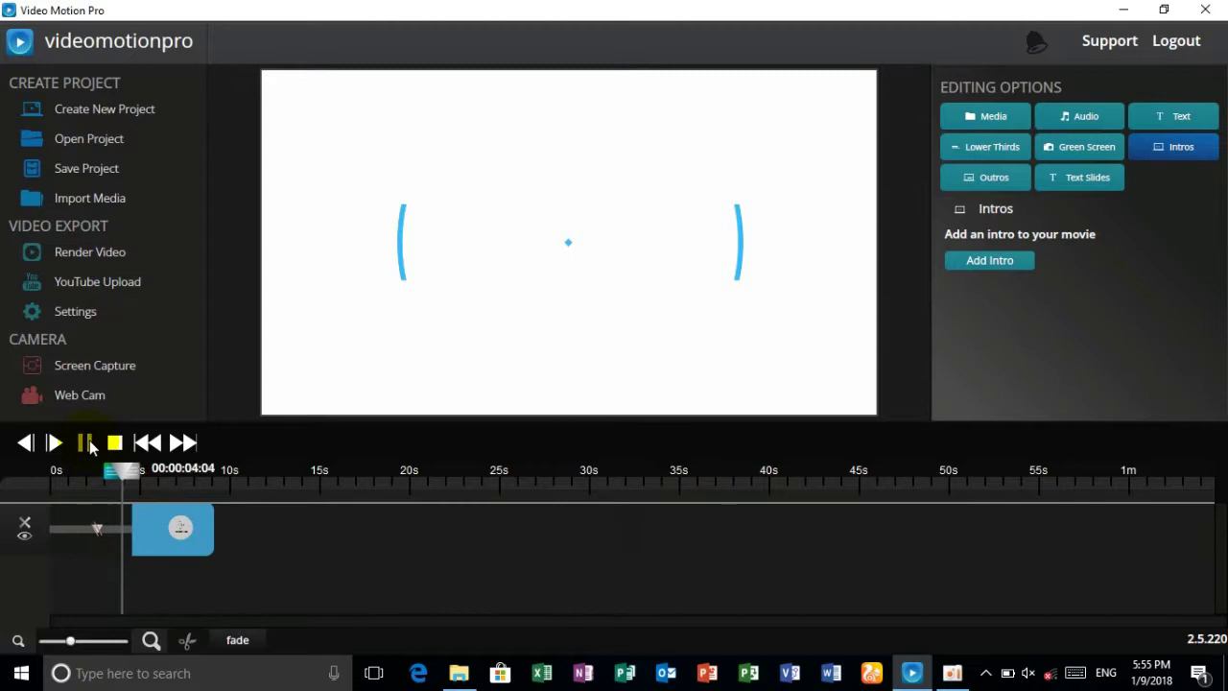
{"action": "left_click", "coordinate": [84, 443]}
{"action": "left_click_drag", "start_coordinate": [116, 478], "coordinate": [68, 250]}
- Start rendering the project to video and set the output file to "intro" on the Desktop
{"action": "left_click", "coordinate": [68, 252]}
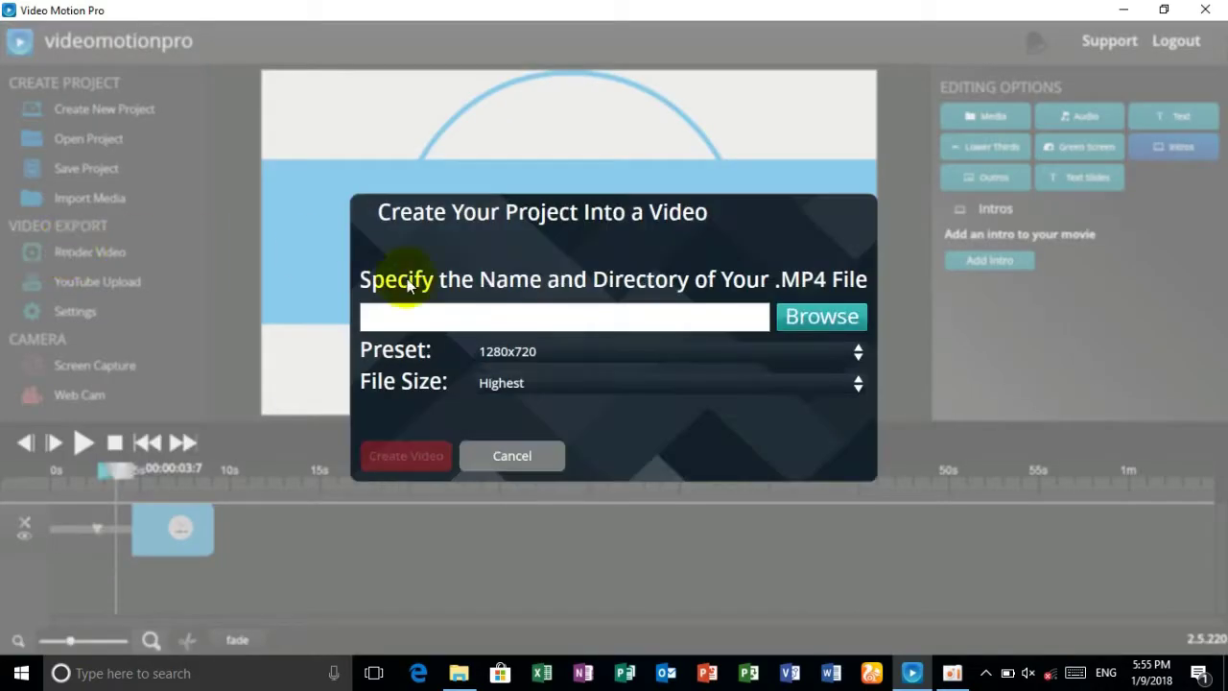
{"action": "left_click", "coordinate": [806, 319]}
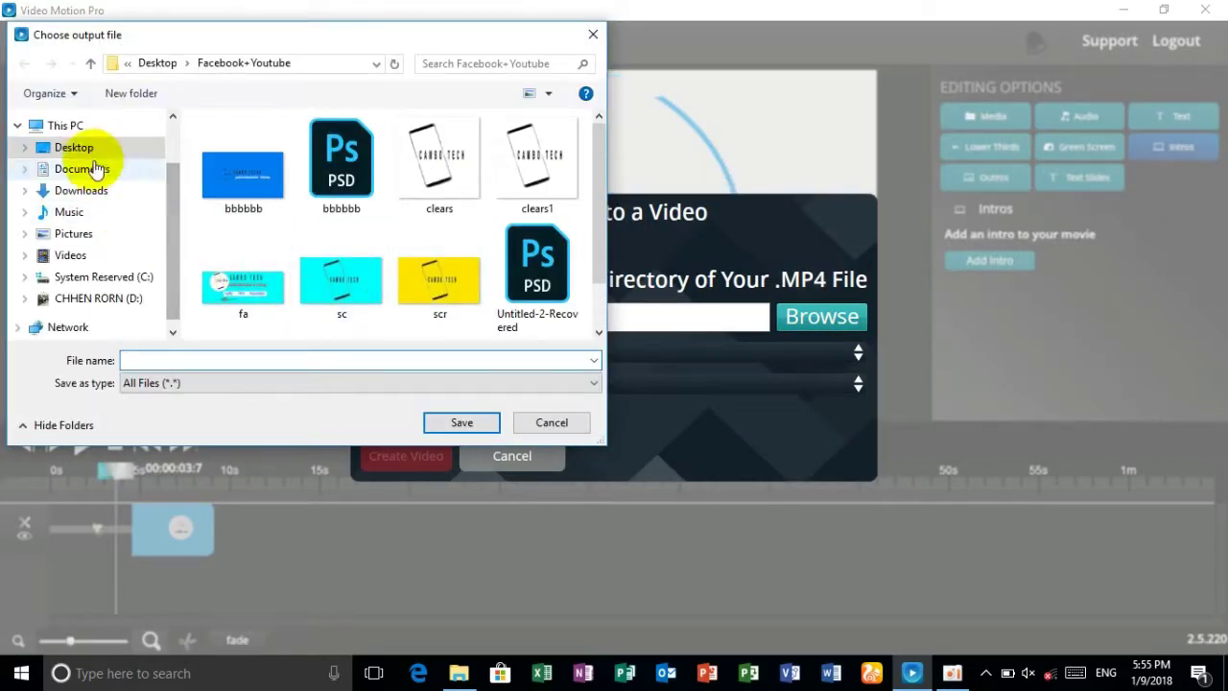
{"action": "left_click", "coordinate": [74, 148]}
{"action": "left_click", "coordinate": [178, 358]}
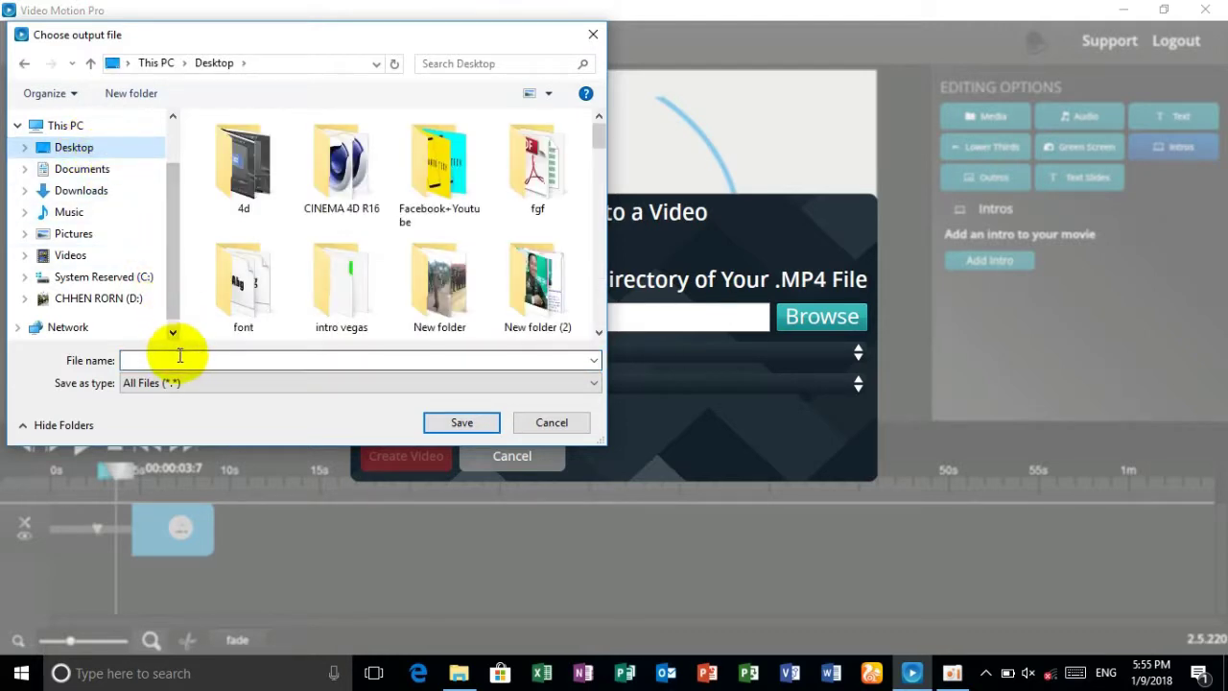
{"action": "type", "text": "intro"}
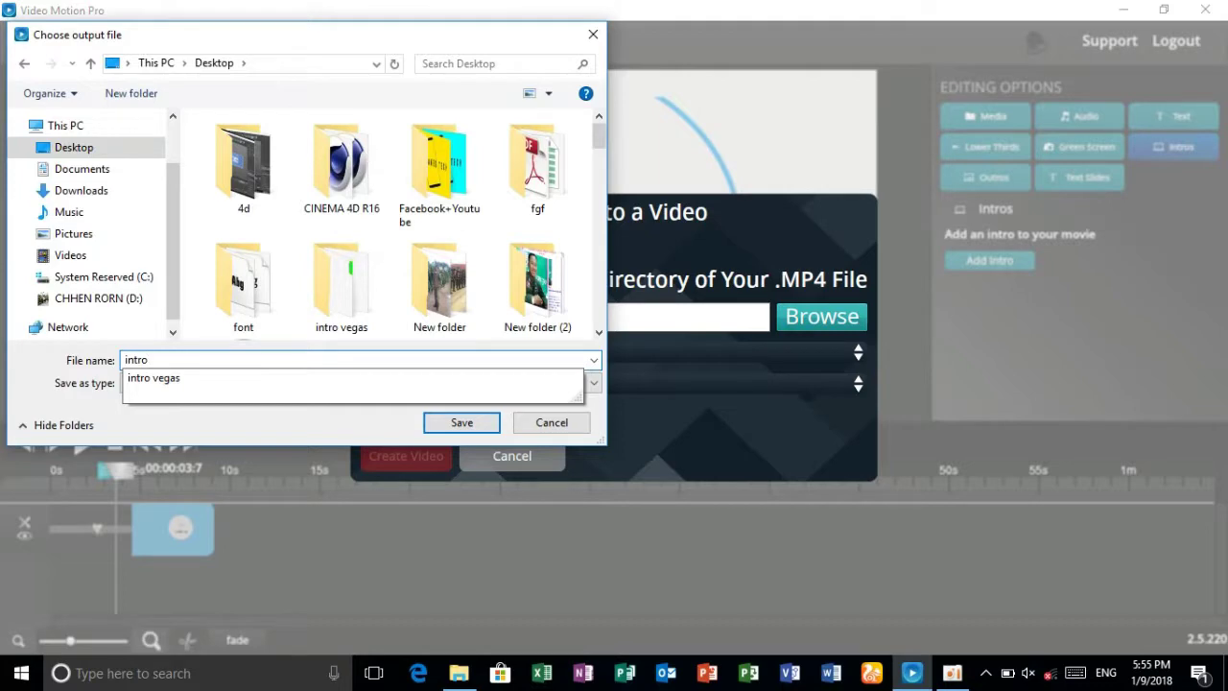
{"action": "left_click", "coordinate": [470, 424]}
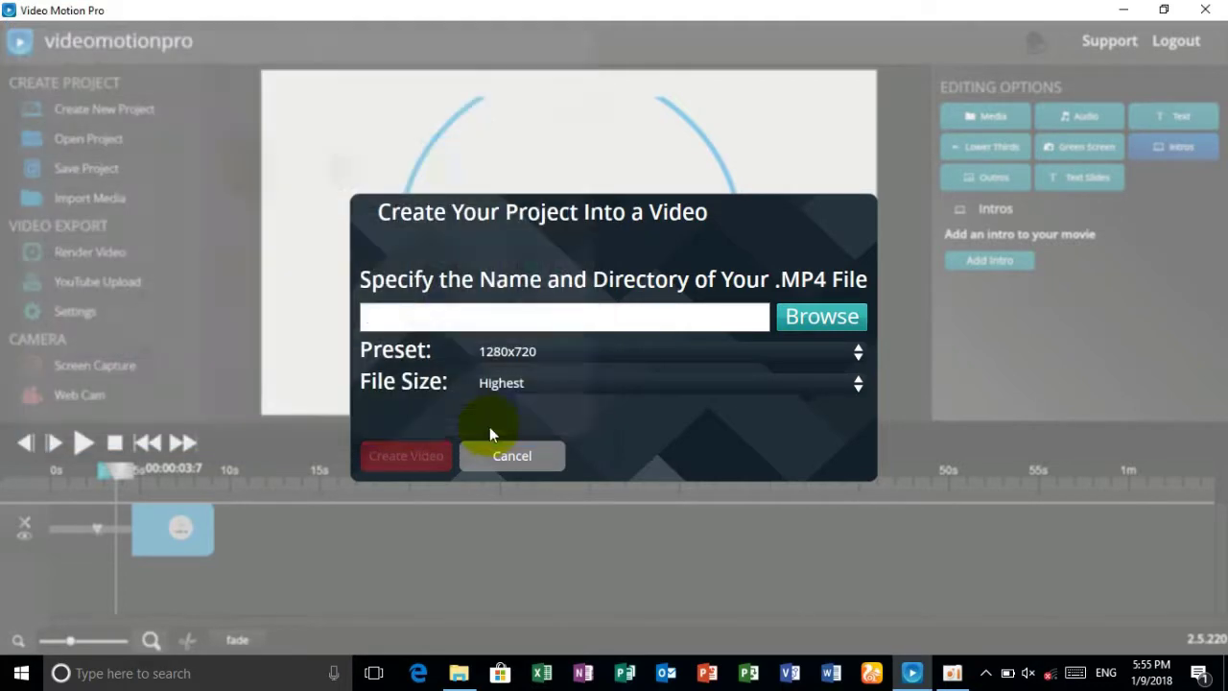
- Keep the 1280x720 preset and Highest file size, and create the video
{"action": "left_click", "coordinate": [521, 365]}
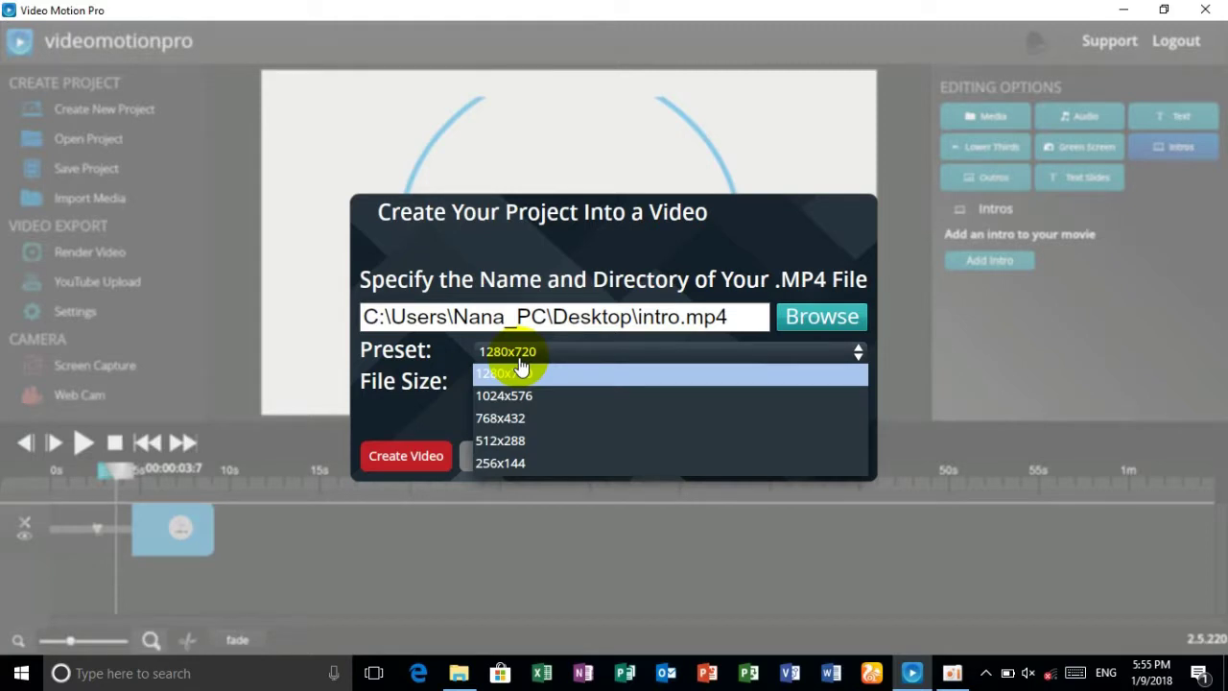
{"action": "left_click", "coordinate": [523, 355]}
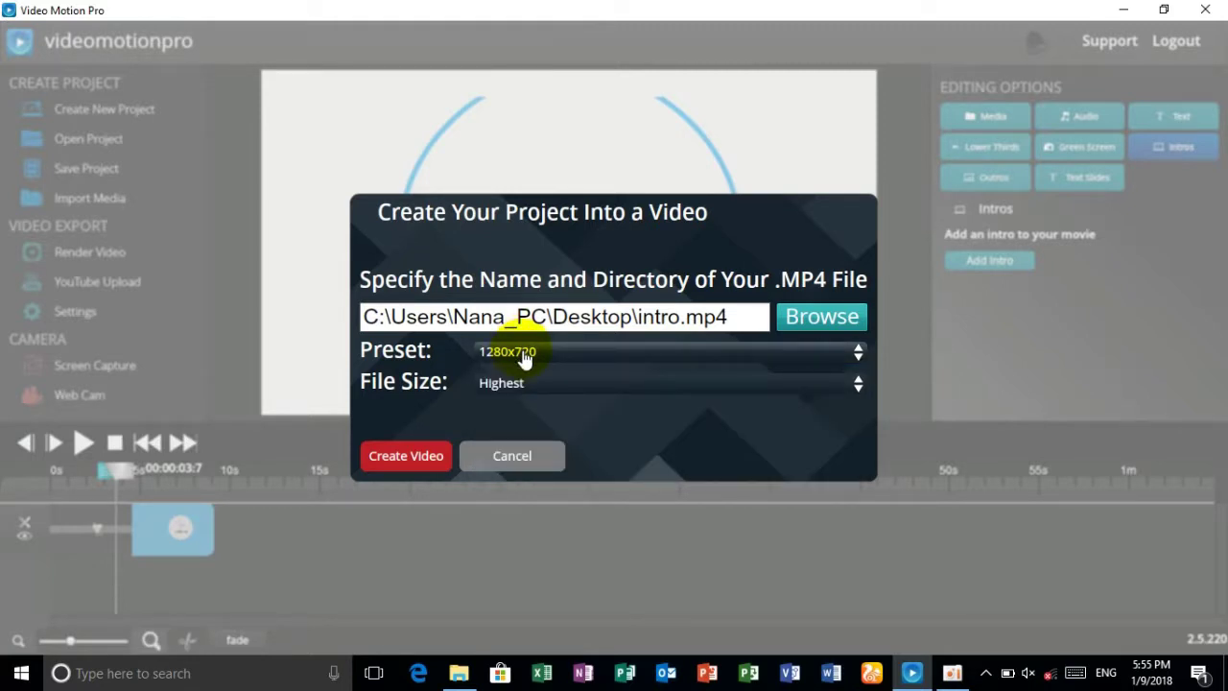
{"action": "left_click", "coordinate": [531, 388]}
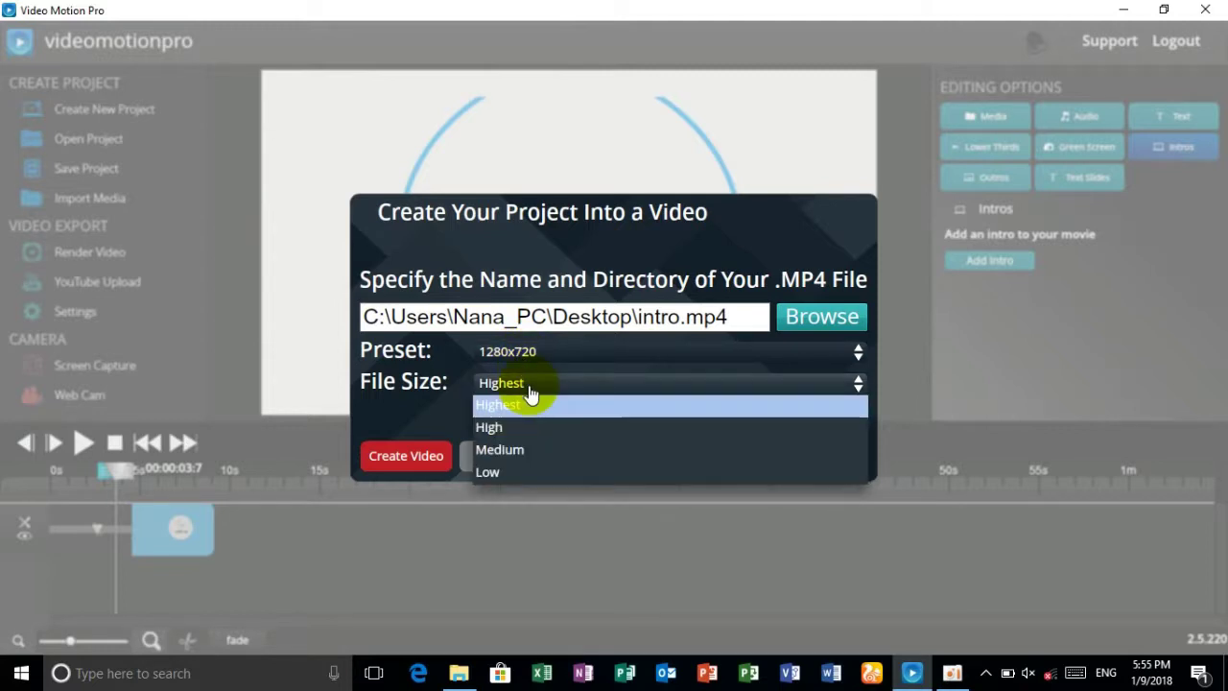
{"action": "left_click", "coordinate": [531, 395]}
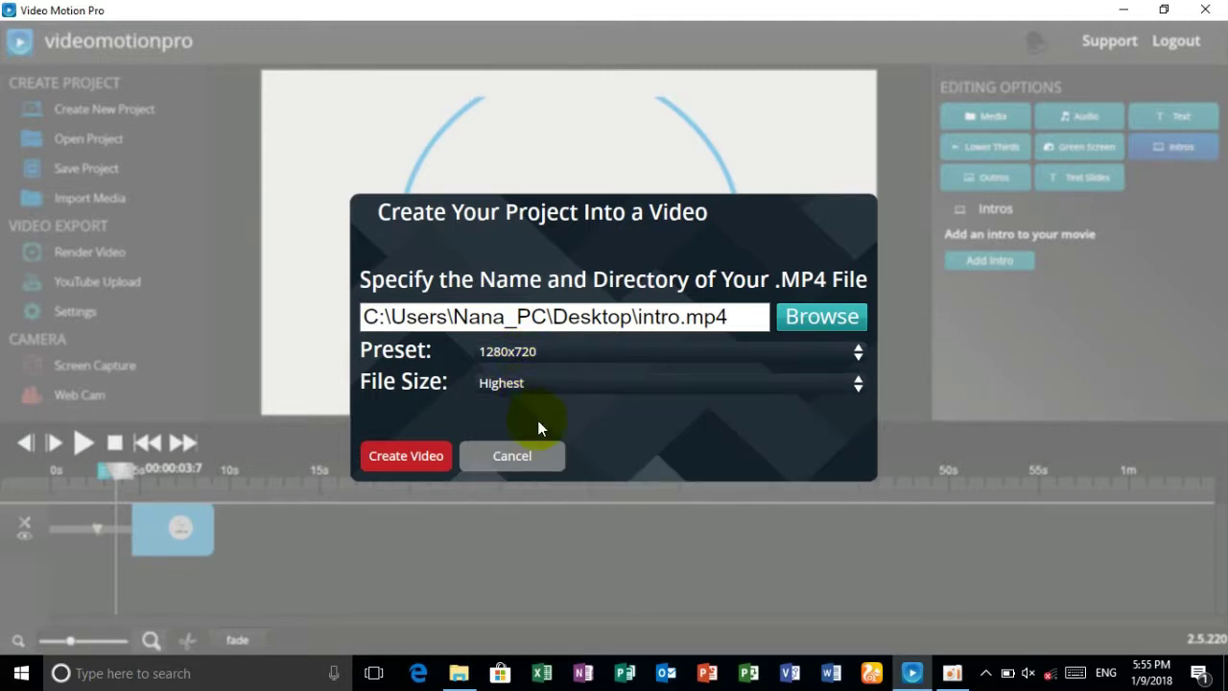
{"action": "left_click", "coordinate": [410, 457]}
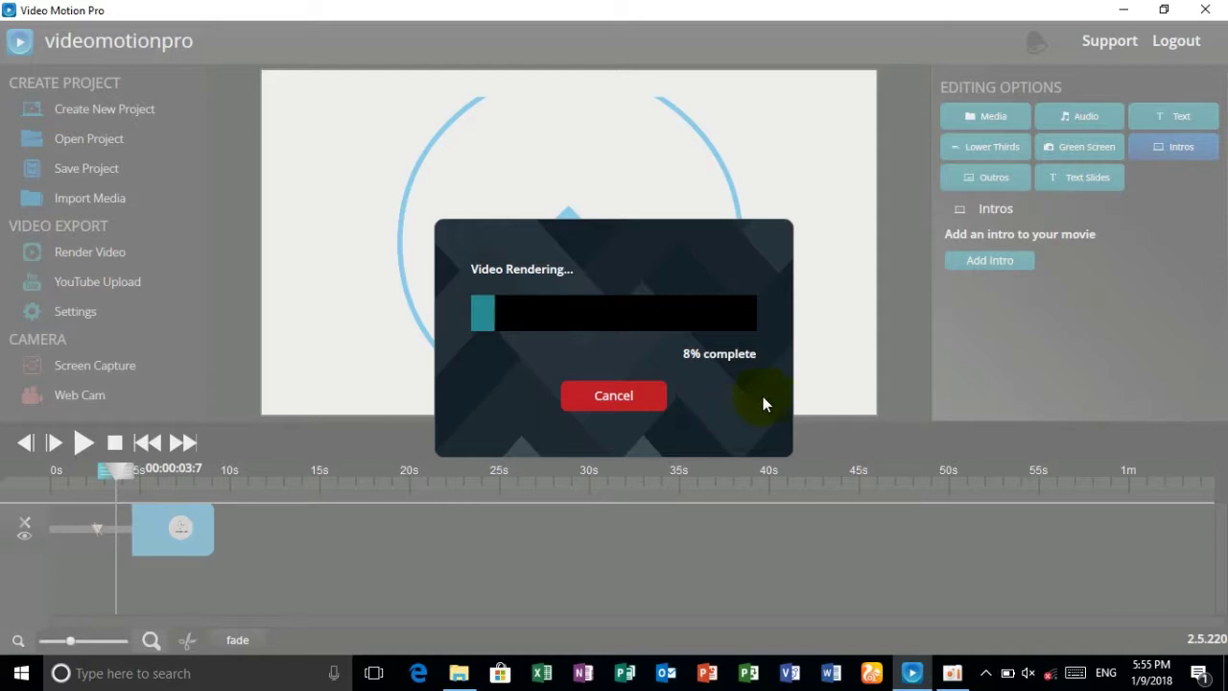
{"action": "left_click", "coordinate": [956, 680]}
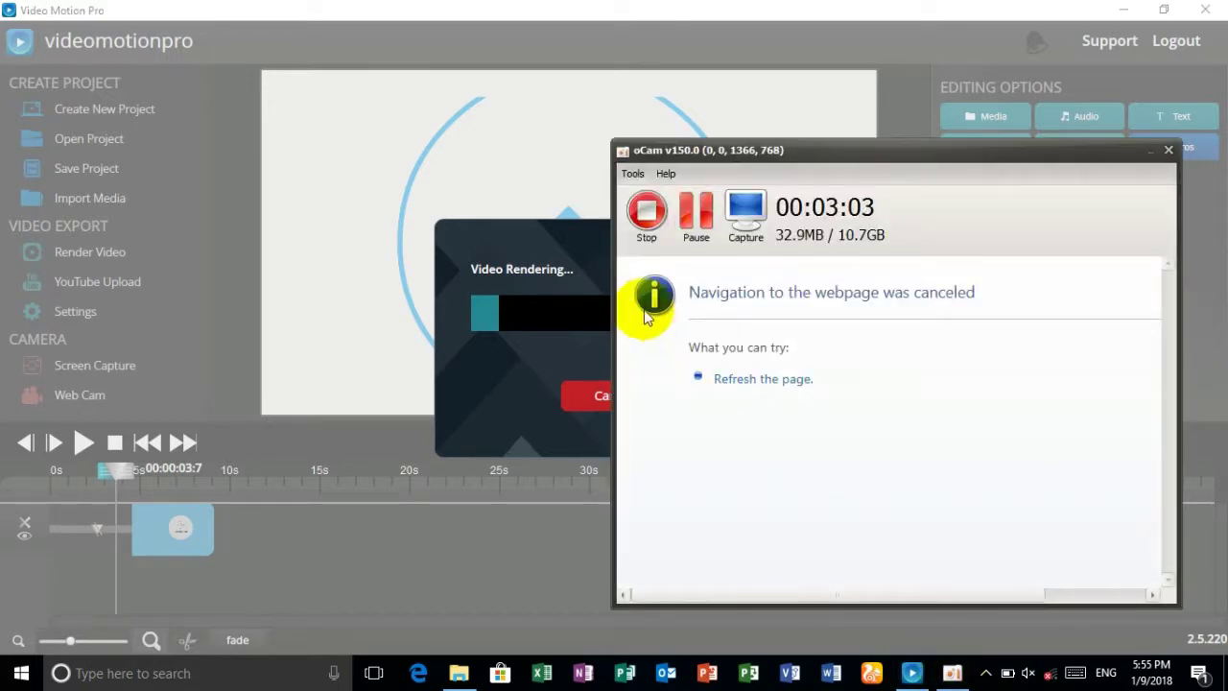
{"action": "left_click", "coordinate": [1151, 150]}
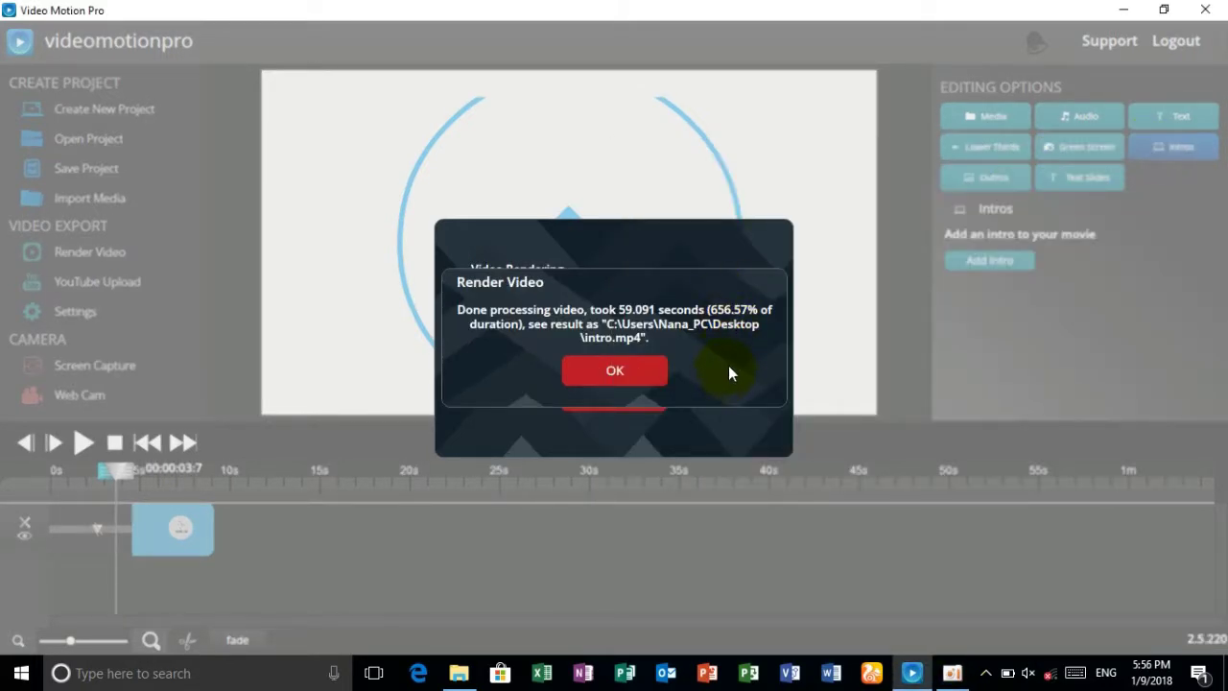
- Dismiss the render completion notice and minimize Video Motion Pro to reach the desktop, refreshing its icons
{"action": "left_click", "coordinate": [619, 374]}
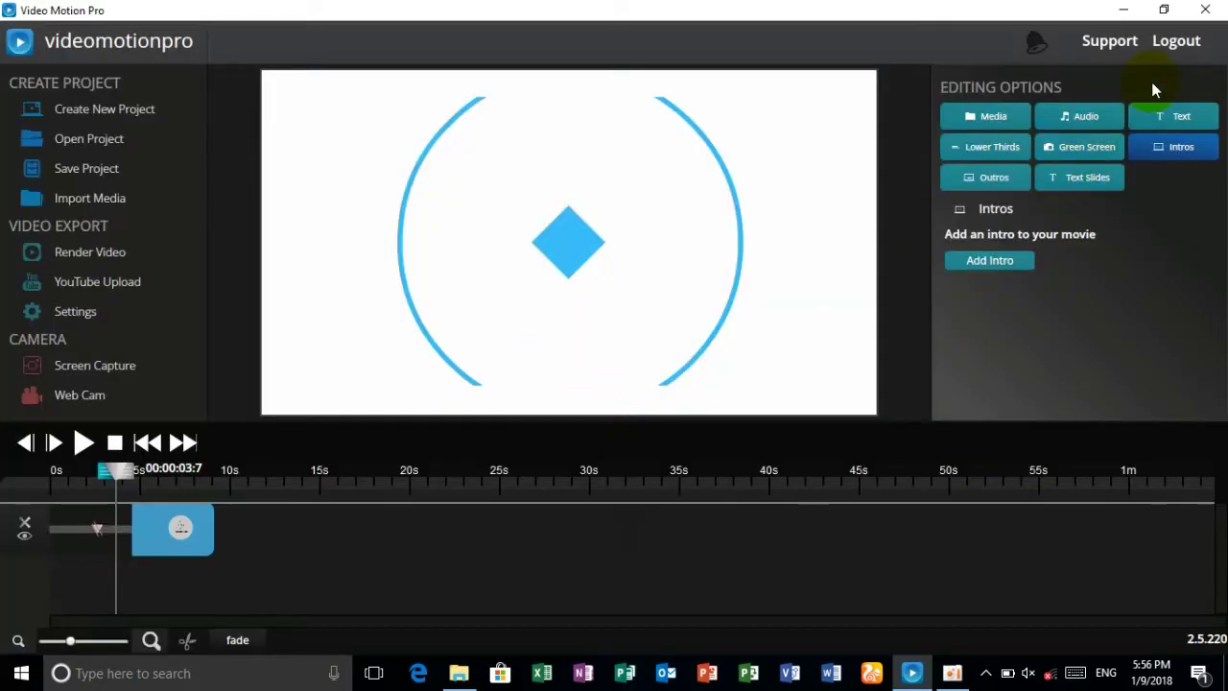
{"action": "left_click", "coordinate": [1123, 10]}
{"action": "right_click", "coordinate": [677, 226]}
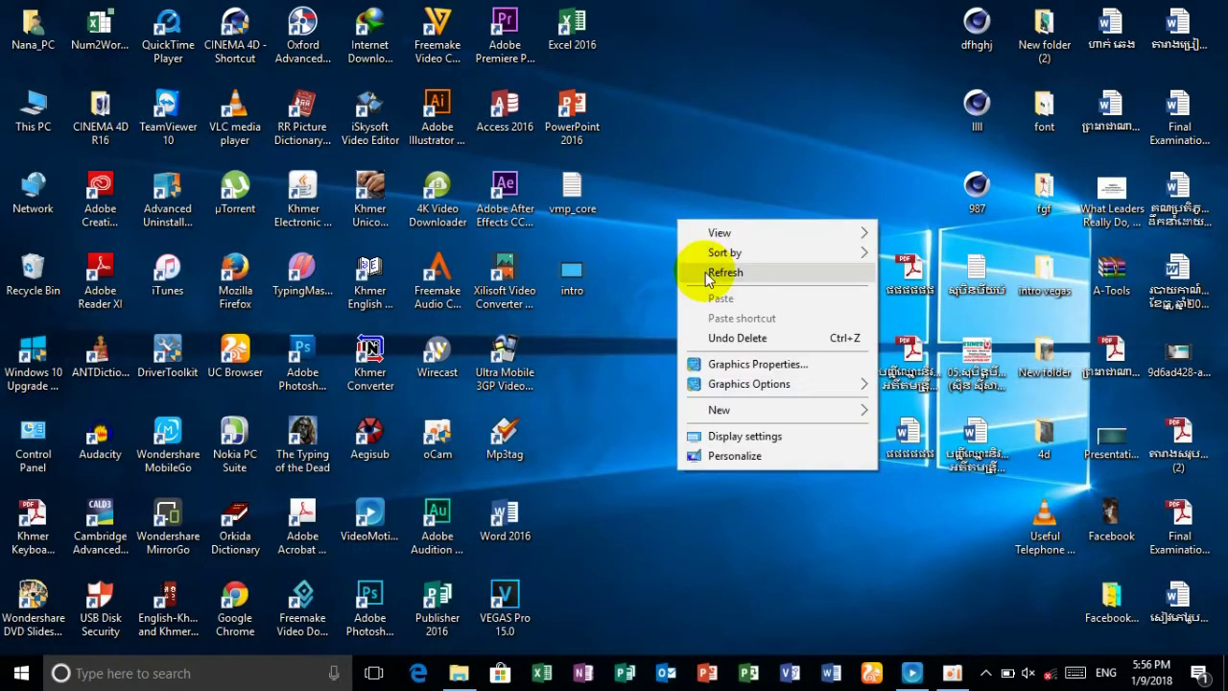
{"action": "left_click", "coordinate": [706, 274]}
{"action": "right_click", "coordinate": [703, 256]}
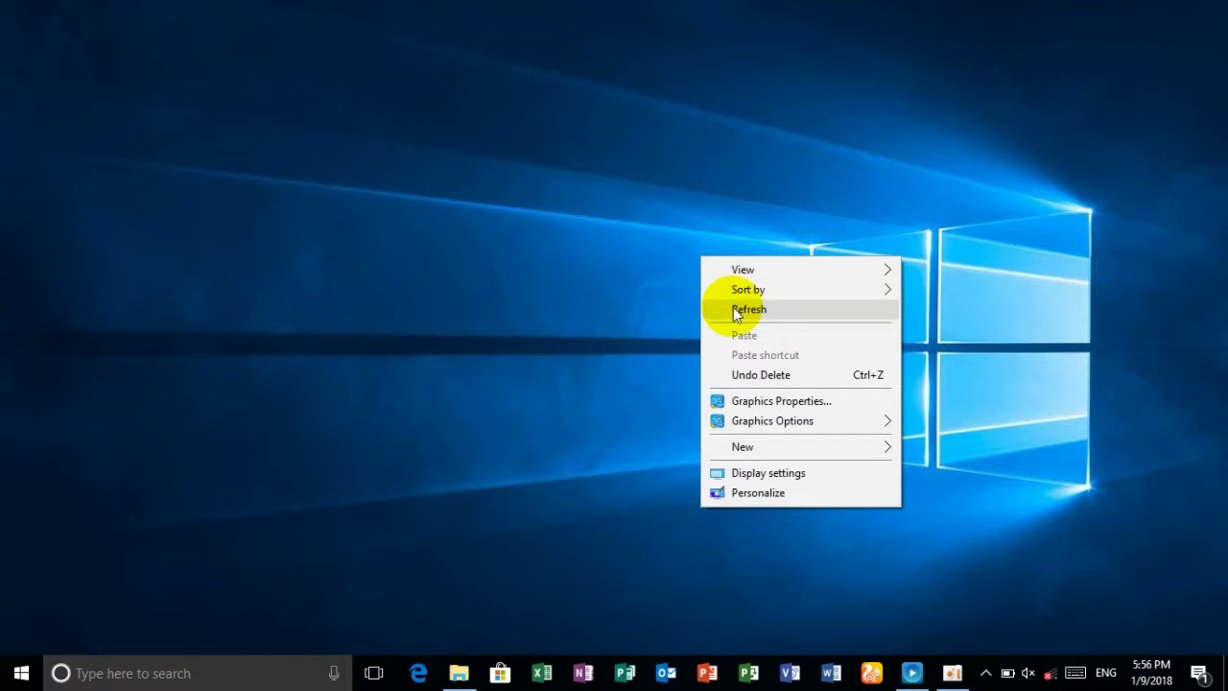
{"action": "left_click", "coordinate": [749, 309]}
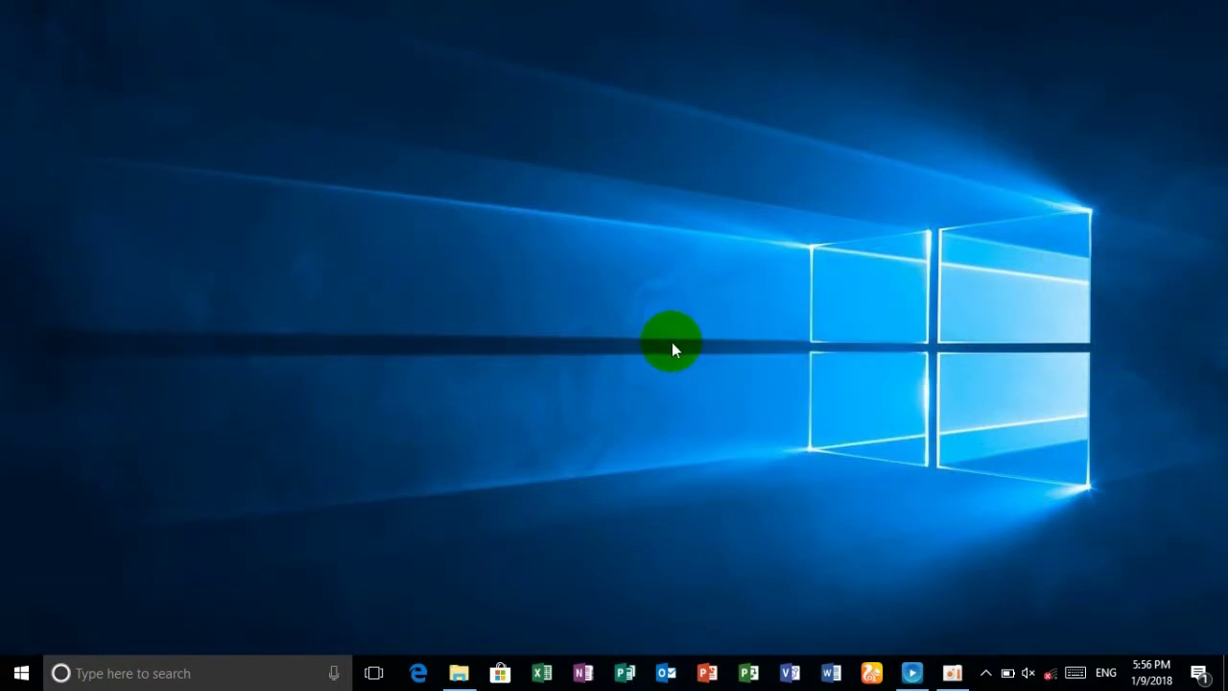
- Open the rendered intro video on the desktop with Windows Media Player to watch it
{"action": "left_click", "coordinate": [570, 276]}
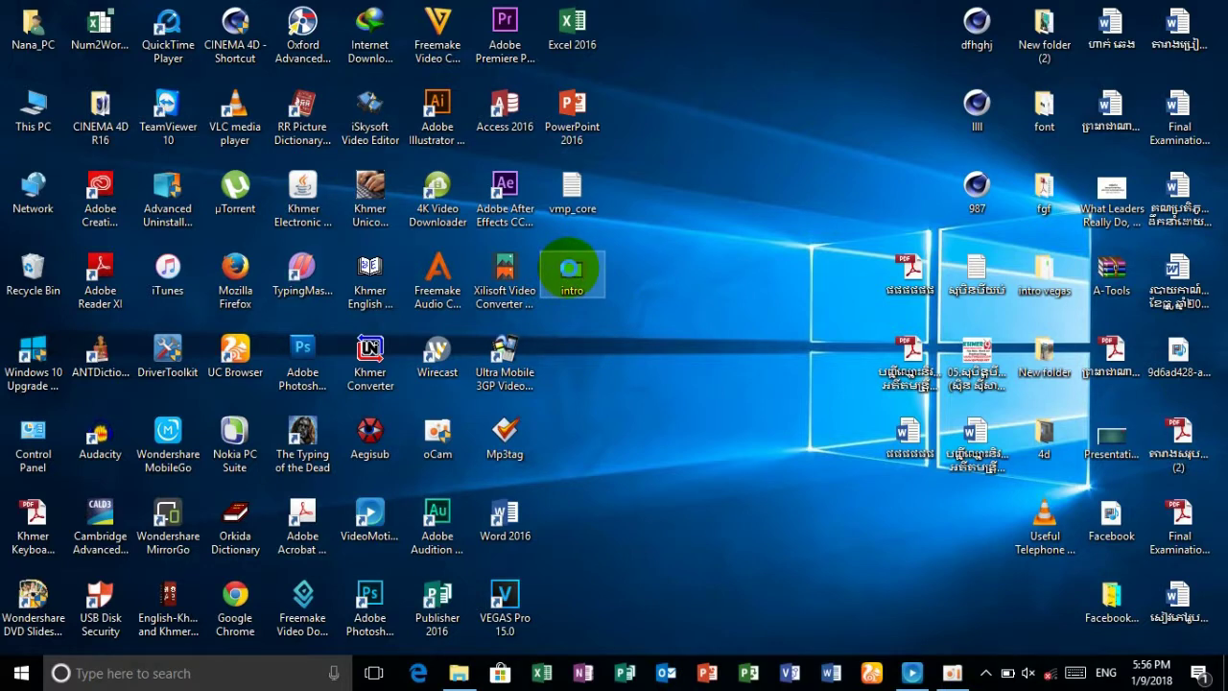
{"action": "right_click", "coordinate": [570, 272]}
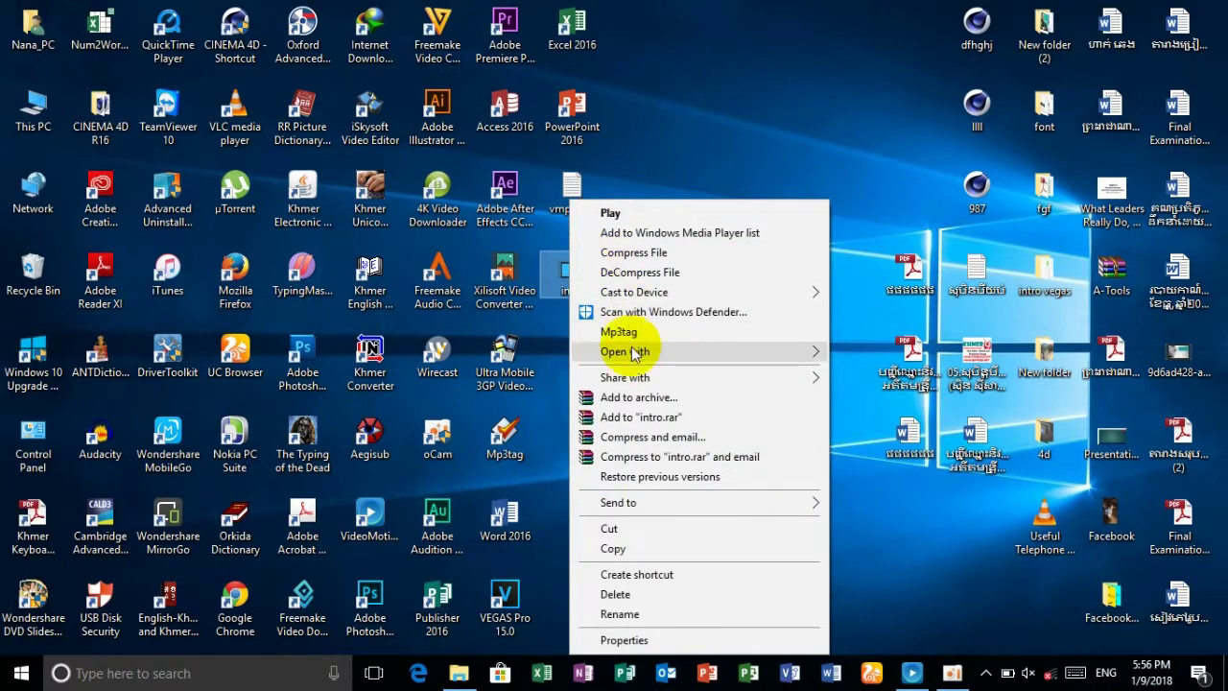
{"action": "mouse_move", "coordinate": [634, 353]}
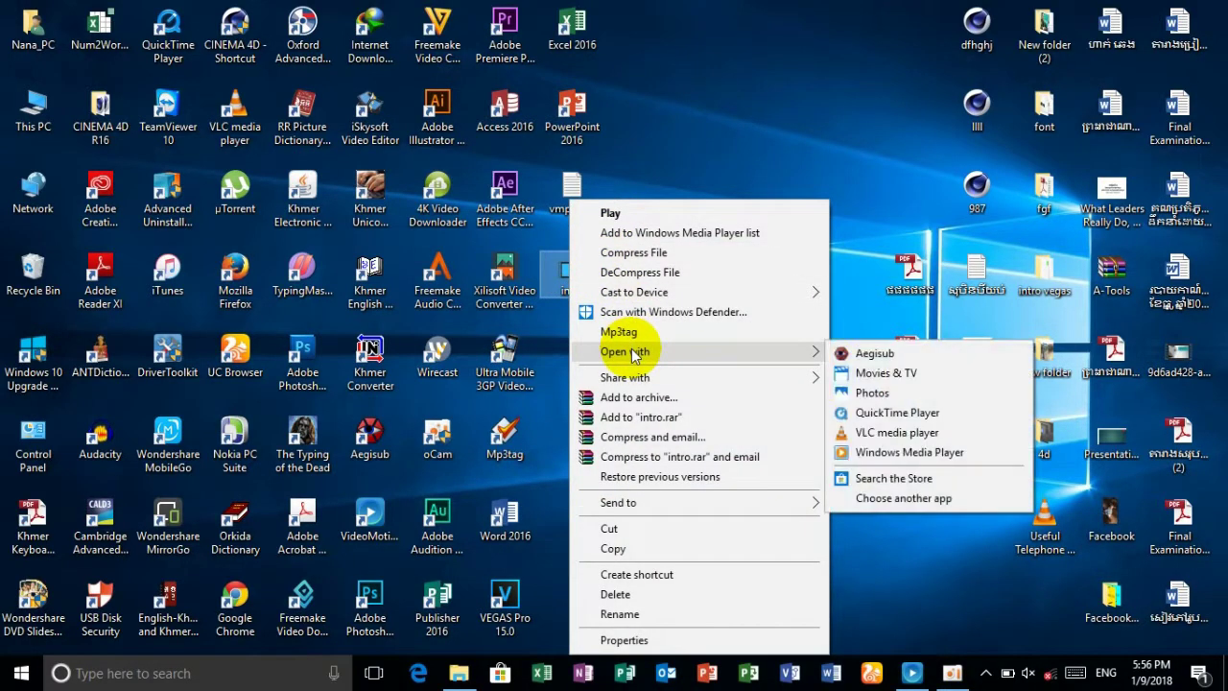
{"action": "left_click", "coordinate": [852, 454]}
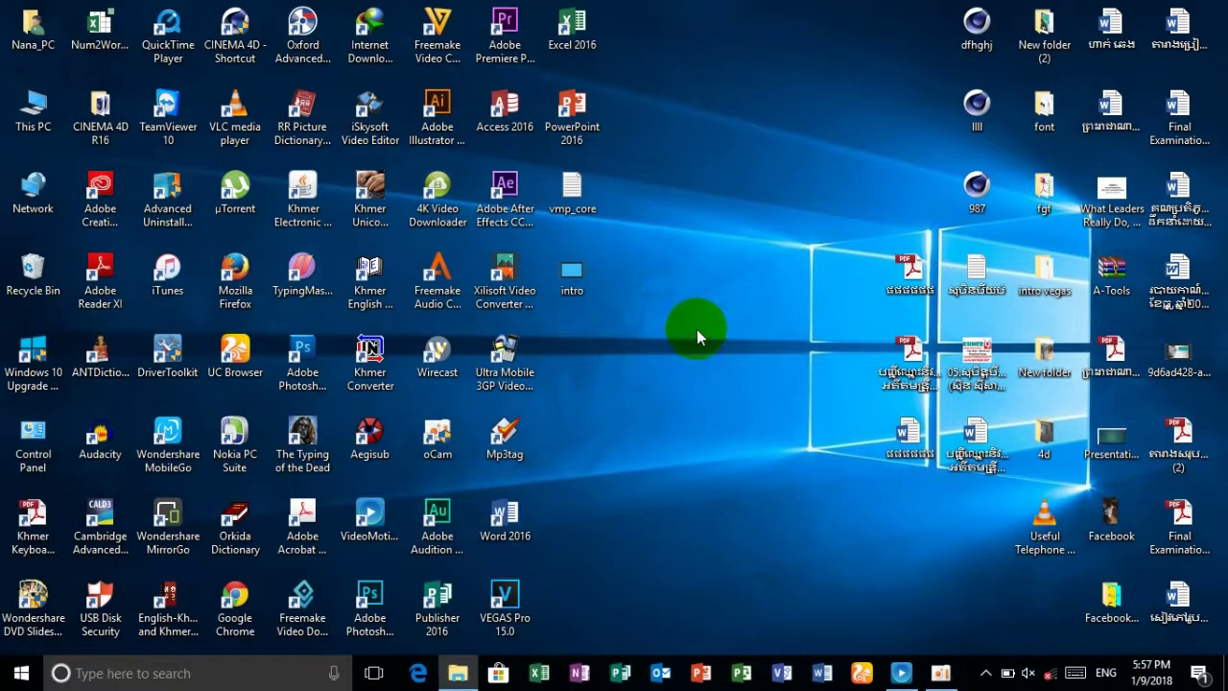
{"action": "right_click", "coordinate": [700, 254]}
{"action": "left_click", "coordinate": [705, 294]}
{"action": "right_click", "coordinate": [701, 280]}
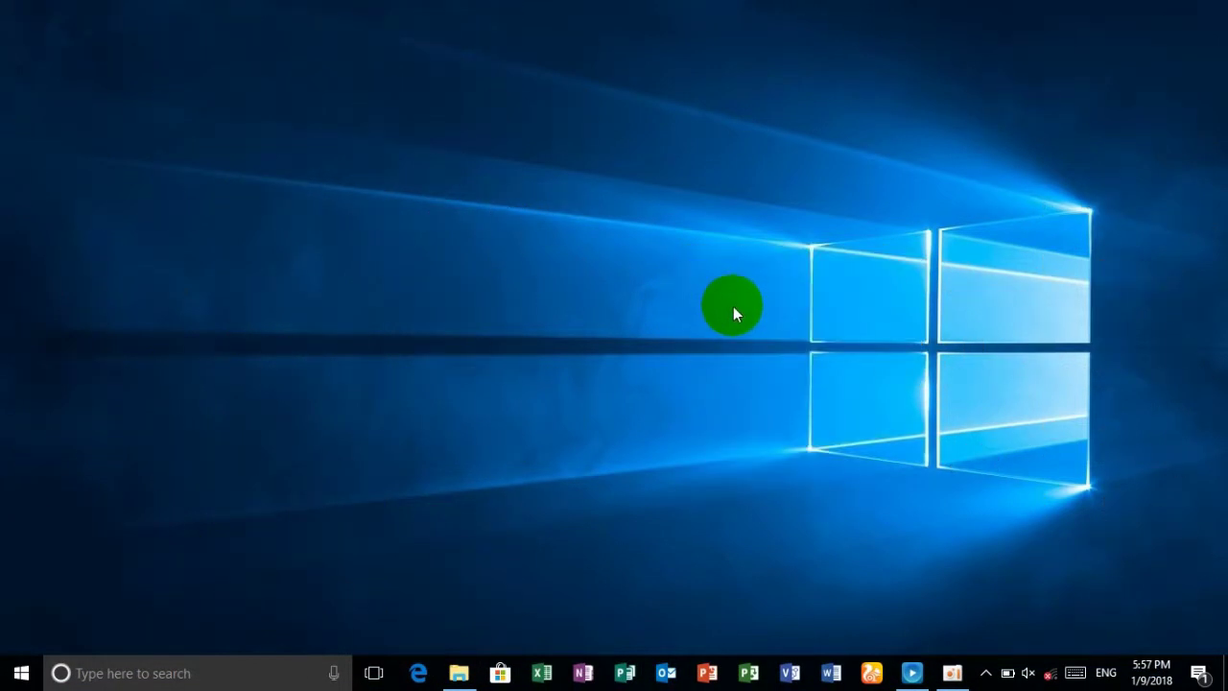
{"action": "left_click", "coordinate": [745, 333]}
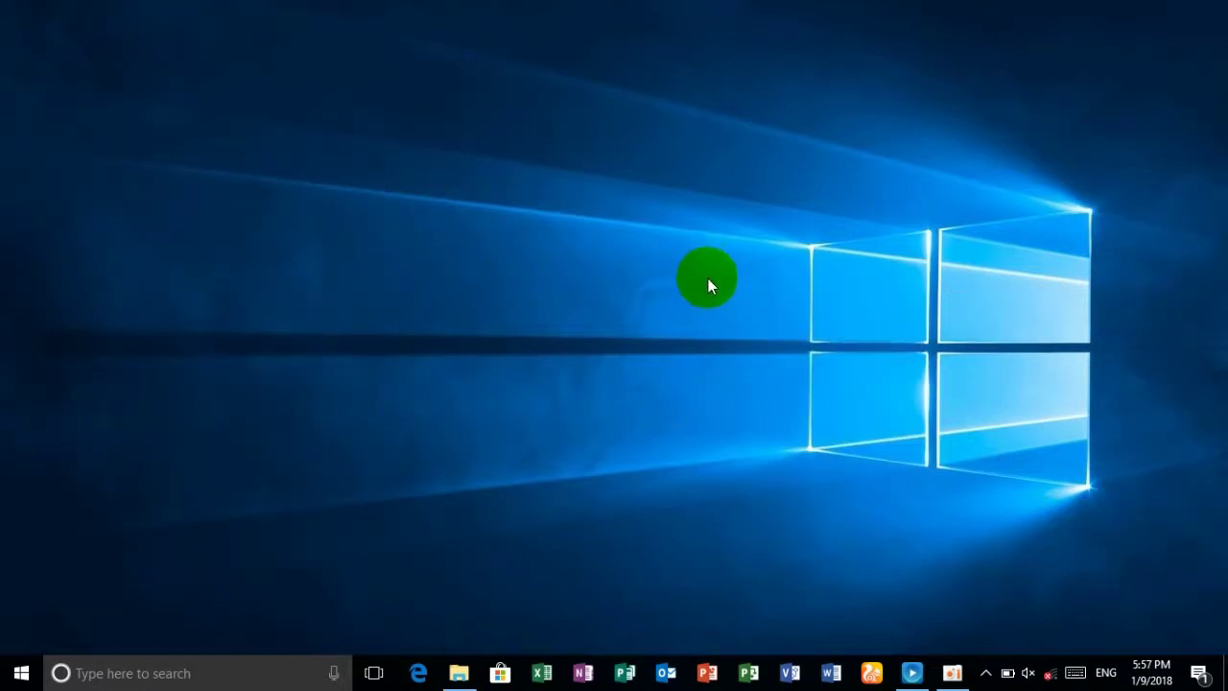
{"action": "right_click", "coordinate": [704, 272]}
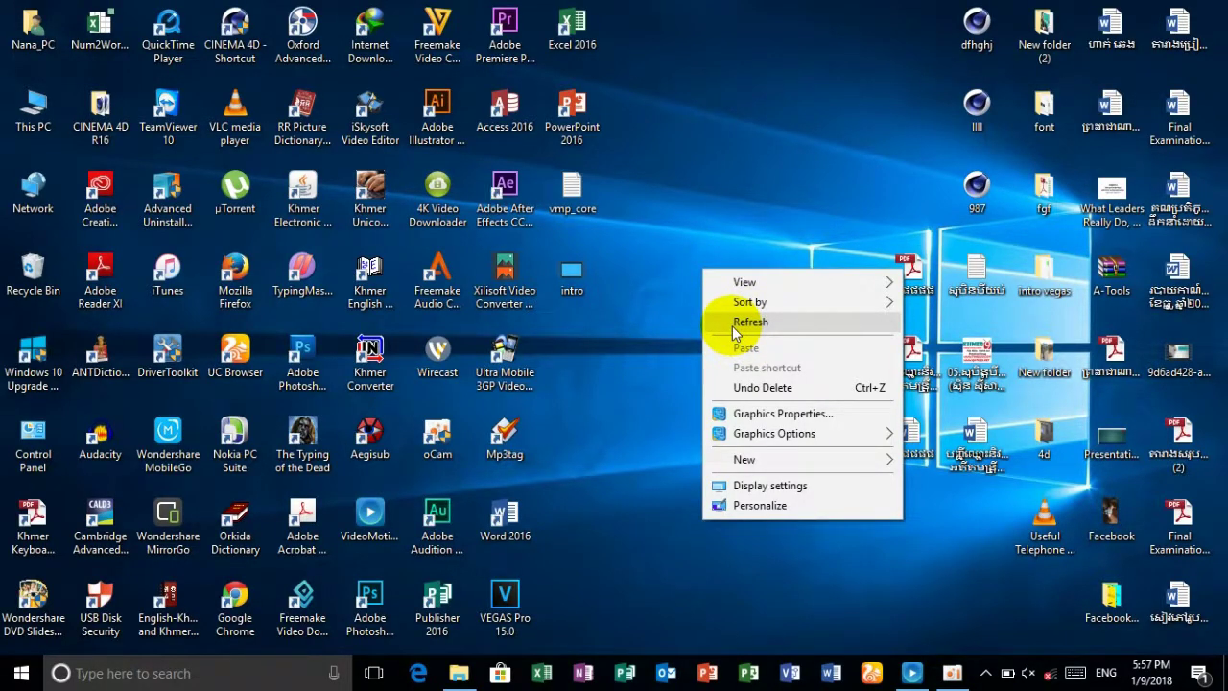
{"action": "left_click", "coordinate": [734, 326]}
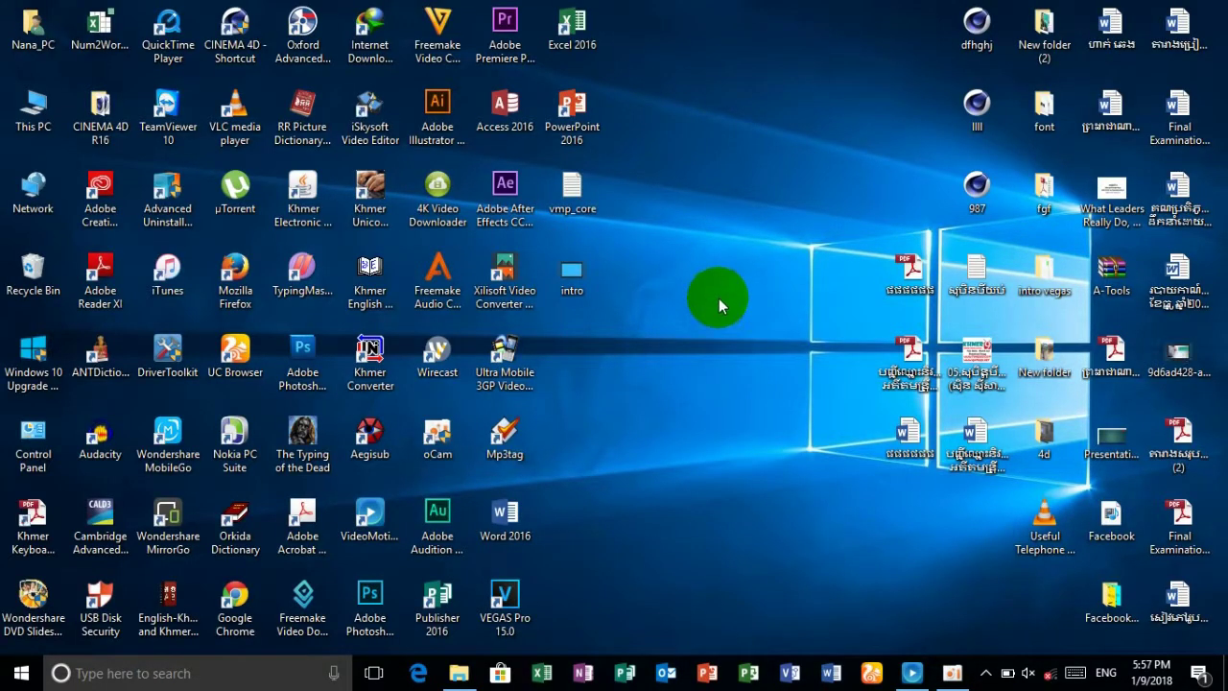
{"action": "right_click", "coordinate": [710, 265]}
{"action": "left_click", "coordinate": [736, 320]}
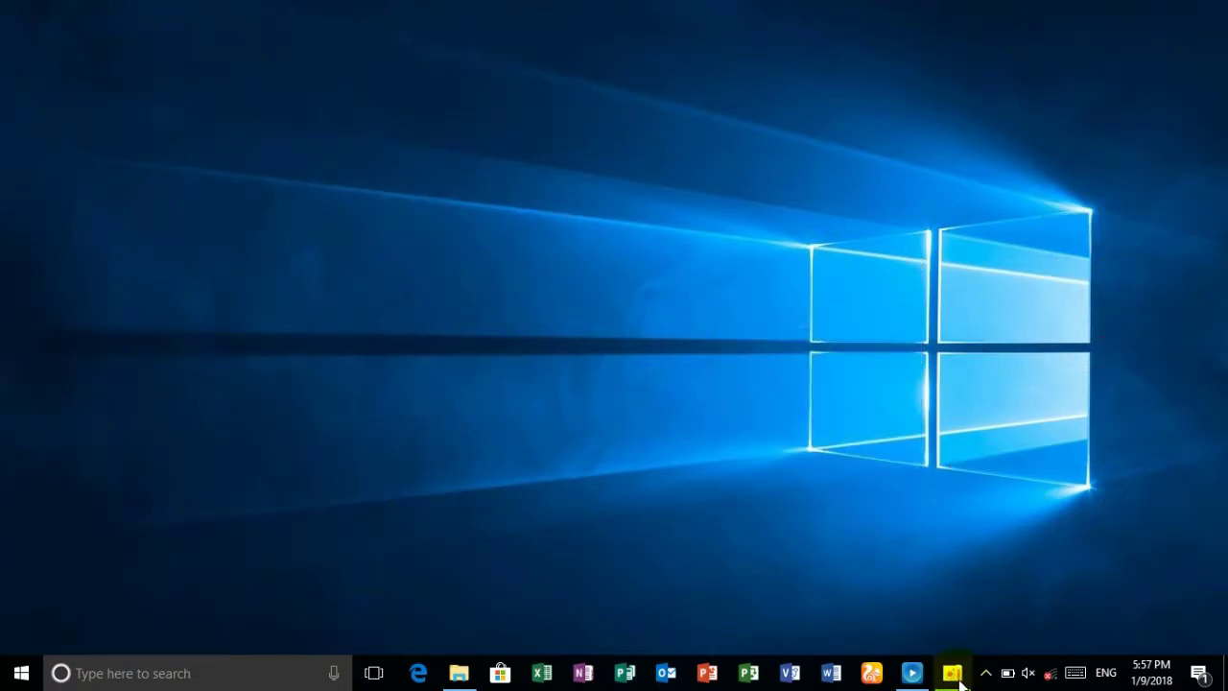
{"action": "left_click", "coordinate": [954, 676]}
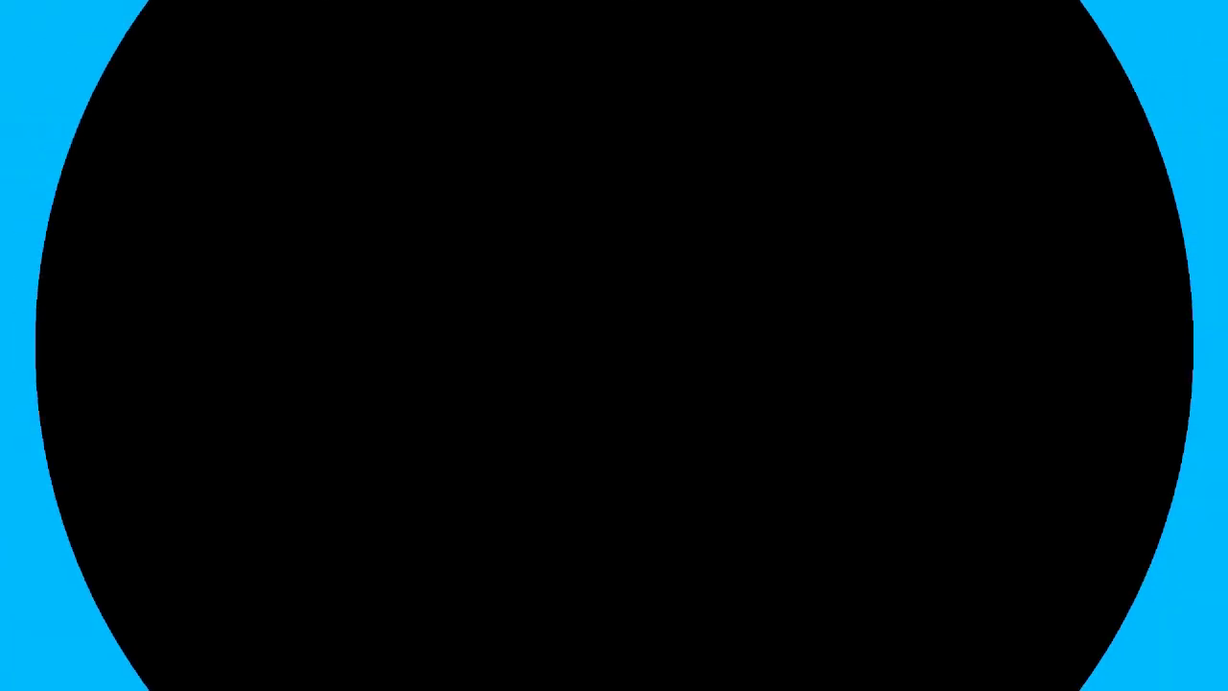